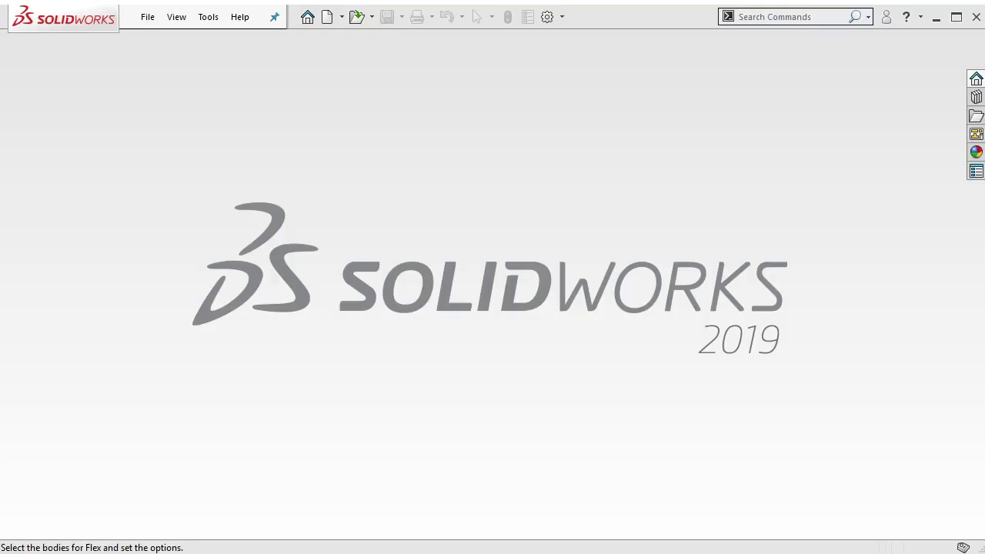
- Create a new blank Part document
click(326, 16)
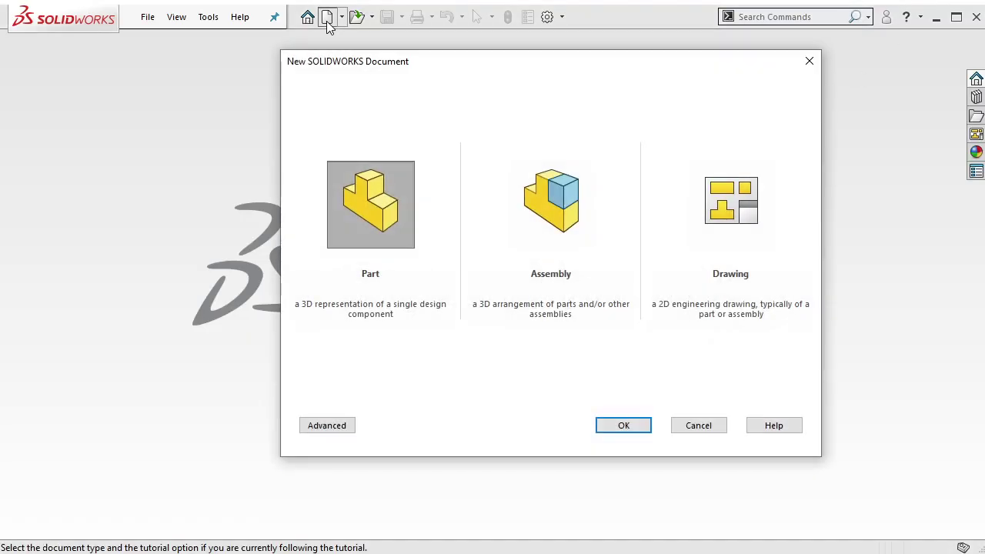
click(622, 424)
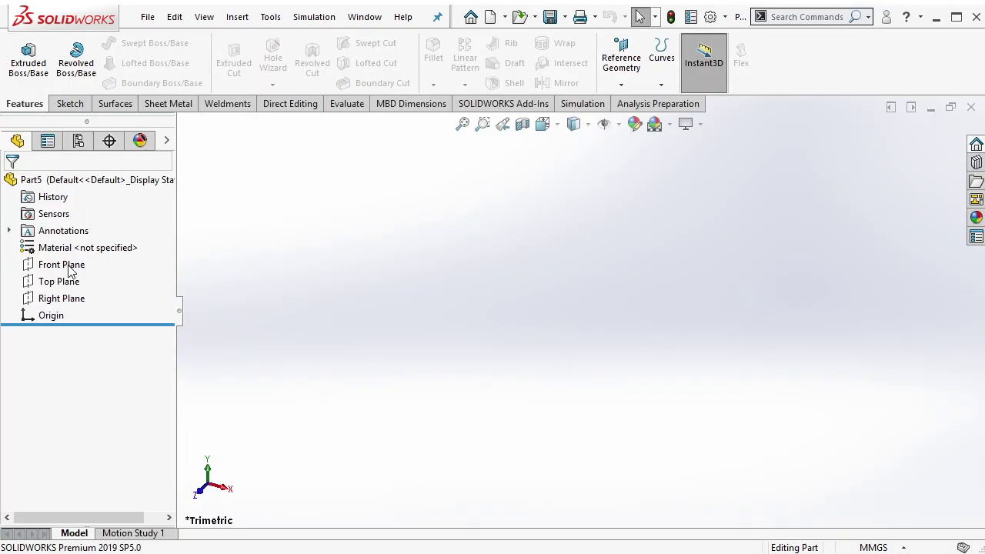
- Sketch a corner rectangle on the Front Plane starting at the origin
click(69, 266)
click(82, 243)
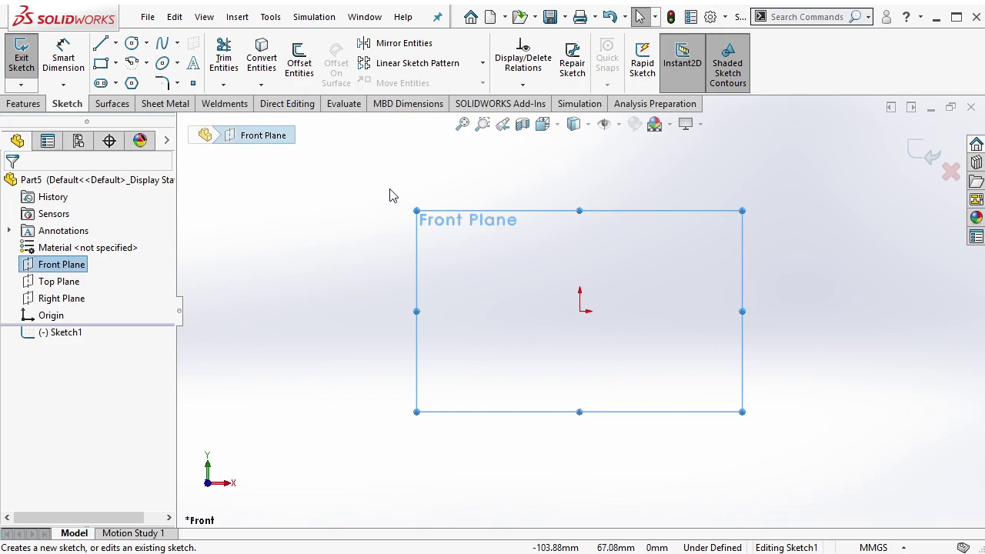
click(100, 65)
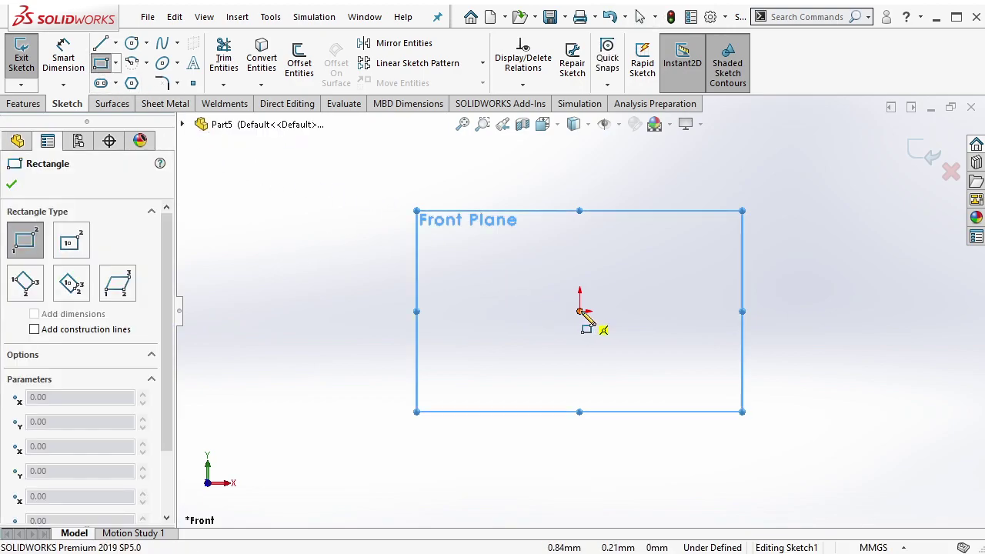
click(579, 311)
click(821, 267)
key(Escape)
- Dimension the rectangle 350 mm long and 20 mm high
click(68, 61)
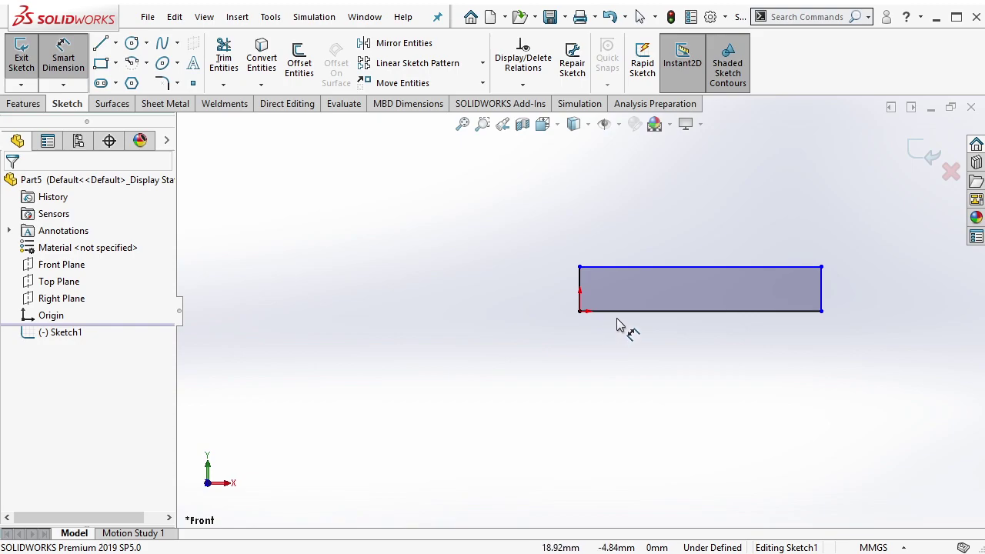
click(624, 311)
click(658, 348)
text(350)
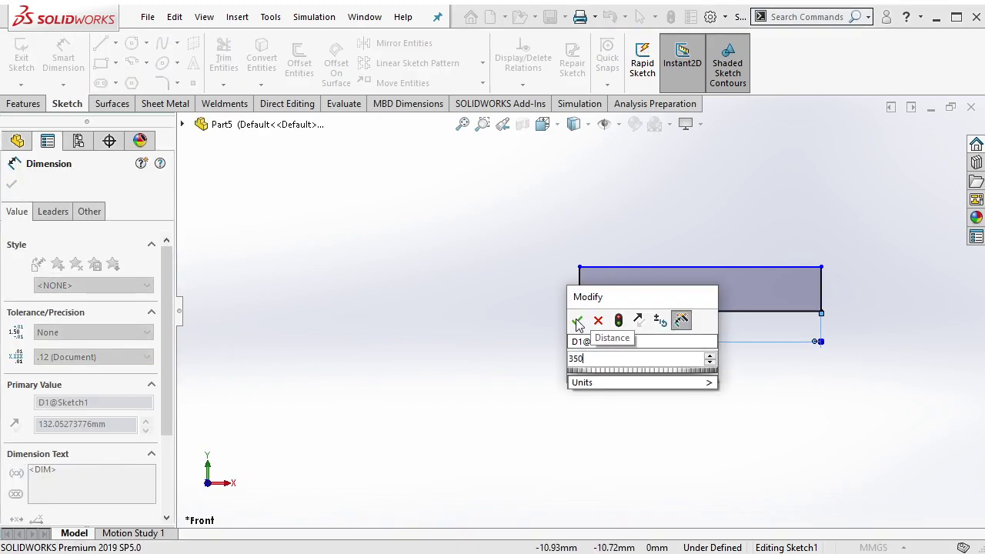
click(577, 323)
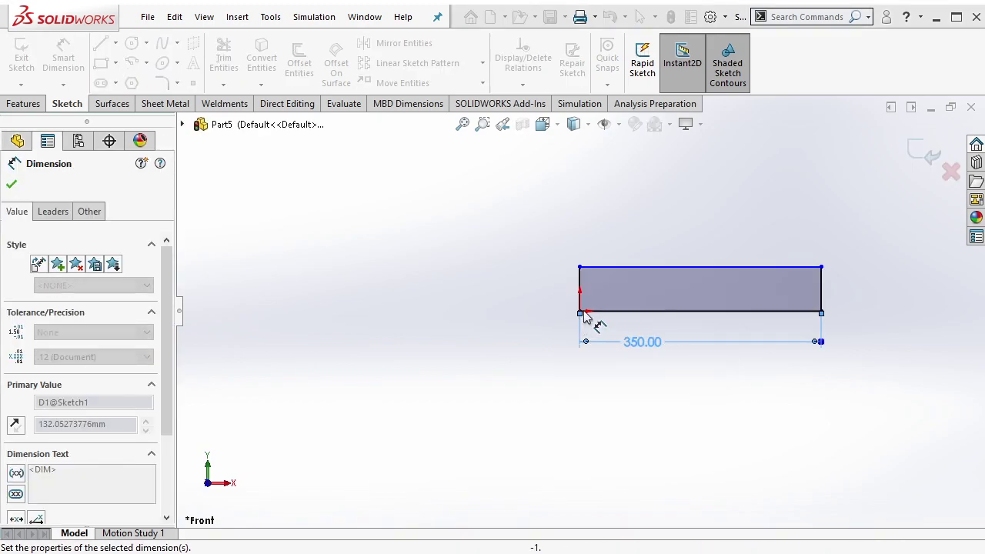
click(580, 286)
click(557, 282)
text(20)
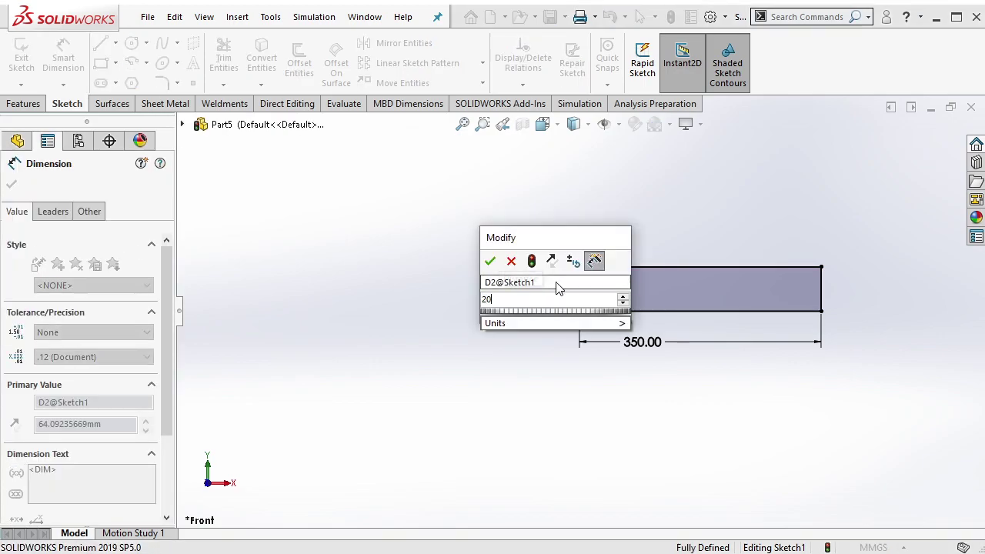
click(490, 262)
key(Escape)
- Extrude the rectangle 5 mm thick into a solid bar
middle_drag(714, 303, 461, 292)
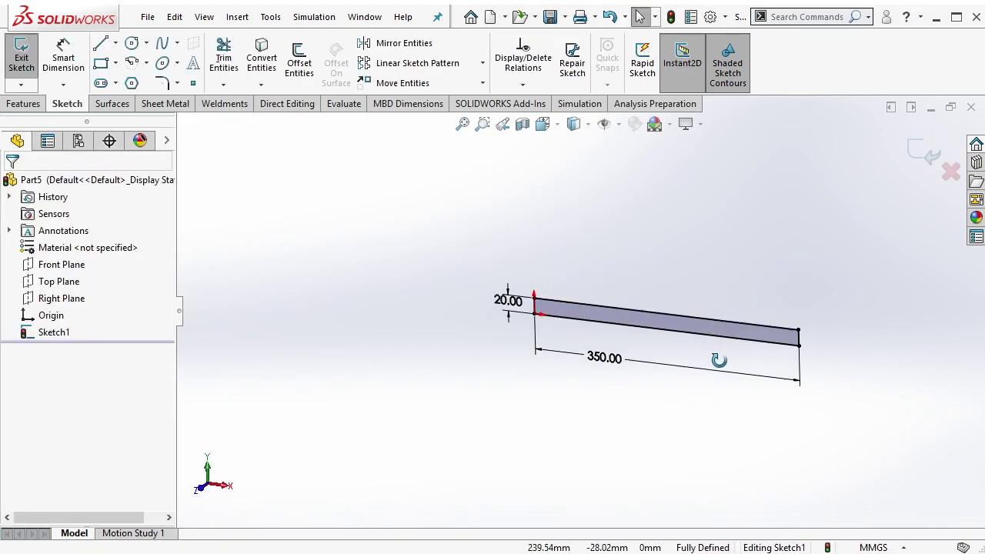
click(23, 103)
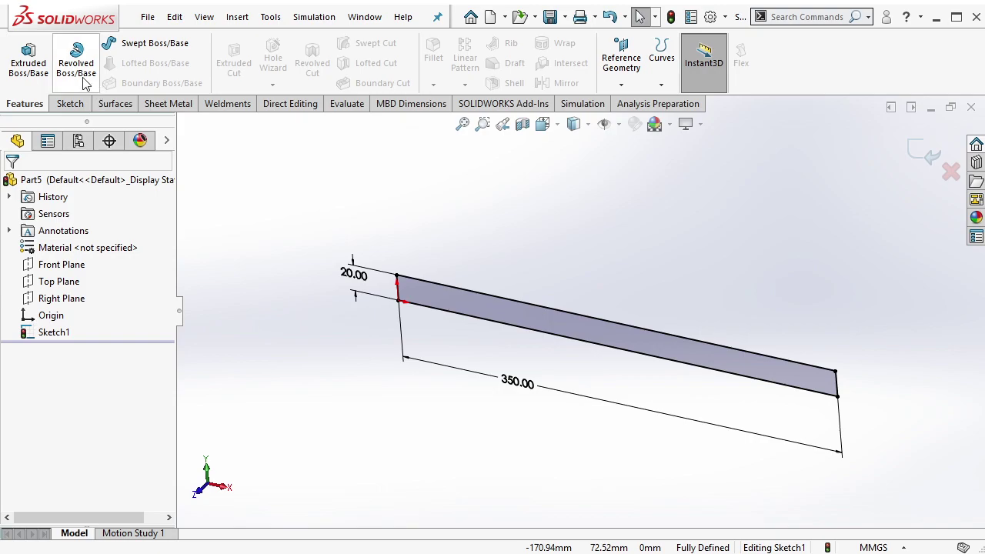
click(28, 63)
scroll(311, 196, down, 1)
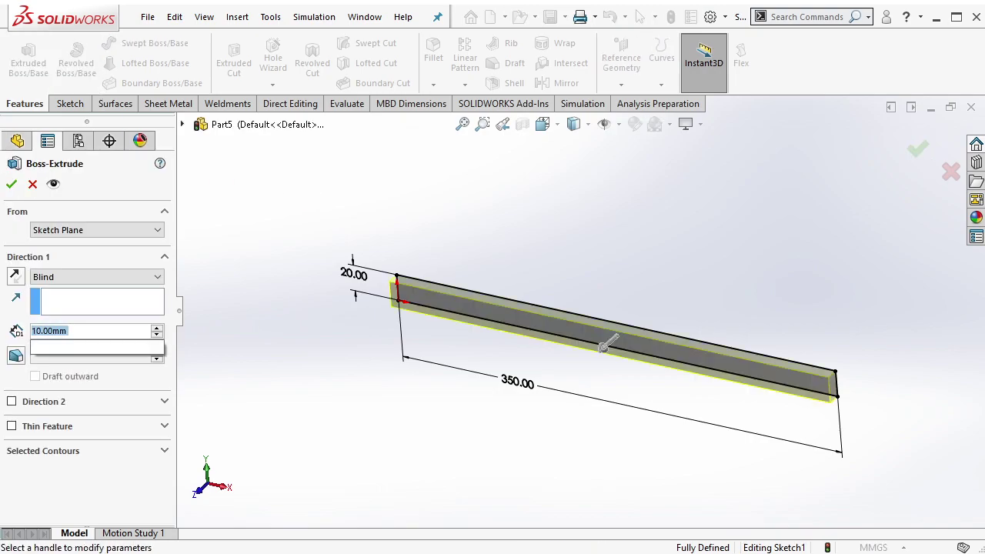
click(11, 184)
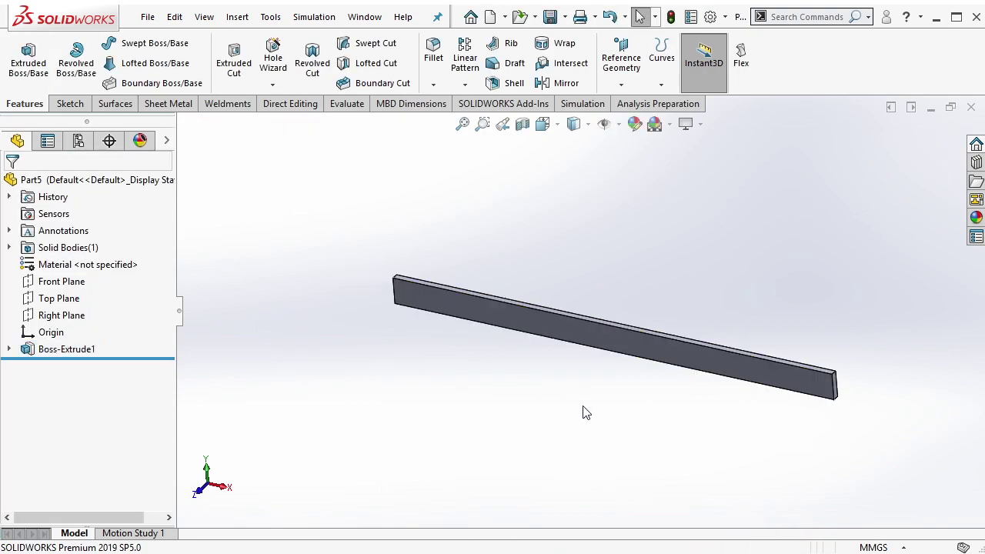
scroll(582, 409, down, 2)
- Draw a two-segment centerline from the left edge on the bar's front face
scroll(468, 329, down, 2)
click(323, 254)
click(404, 183)
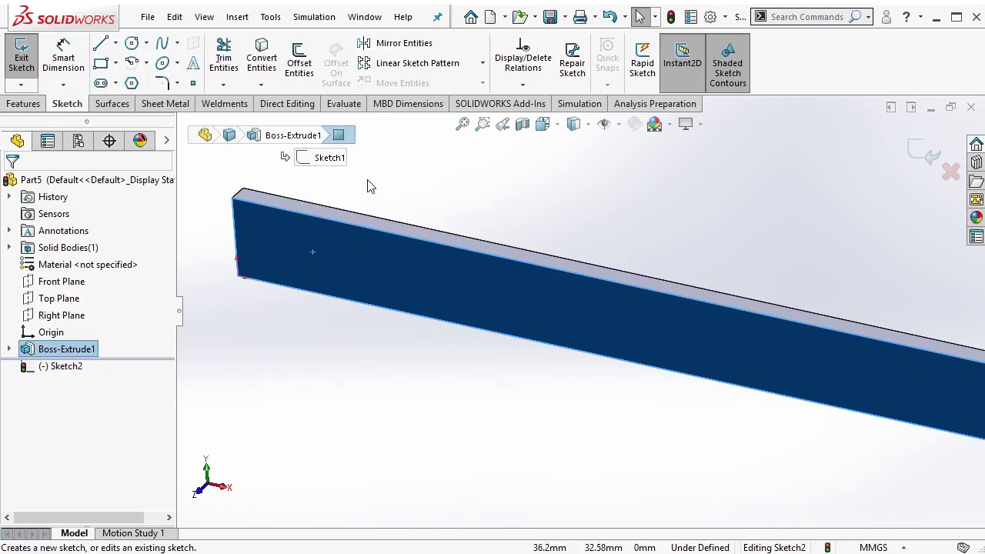
click(115, 43)
click(133, 83)
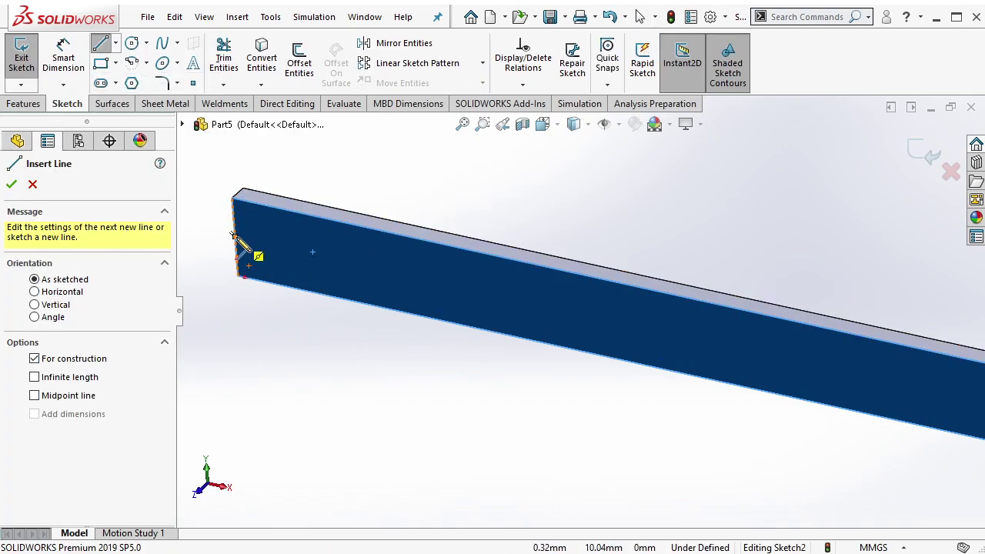
drag(234, 237, 276, 245)
click(400, 272)
key(Escape)
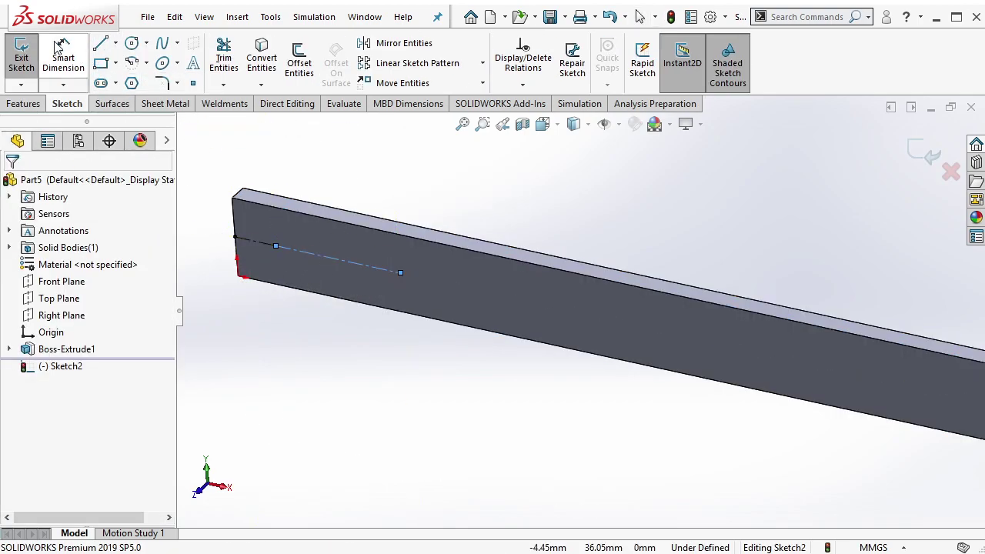
- Dimension the centerline segments 15 mm and 50 mm, then exit the sketch
click(63, 61)
click(262, 241)
click(286, 159)
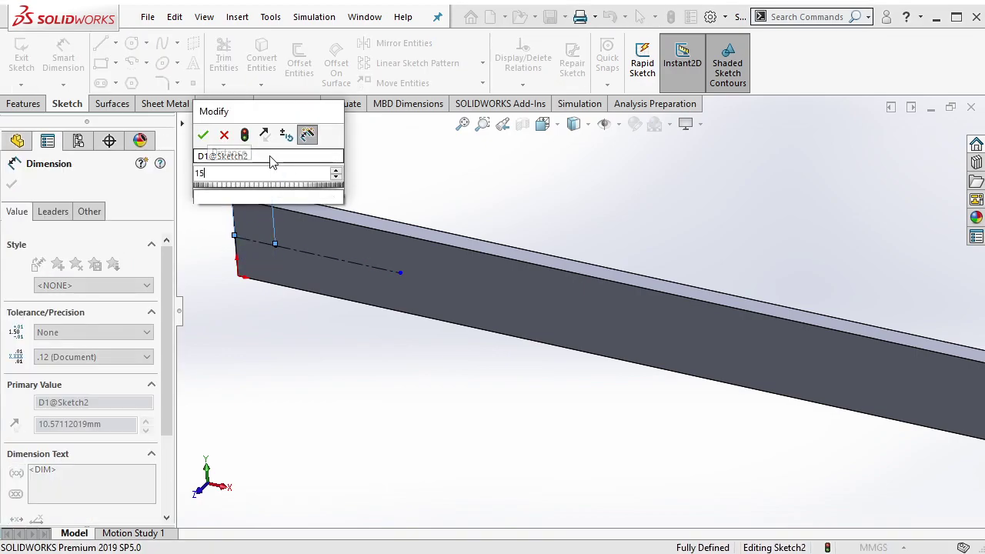
click(203, 134)
click(352, 262)
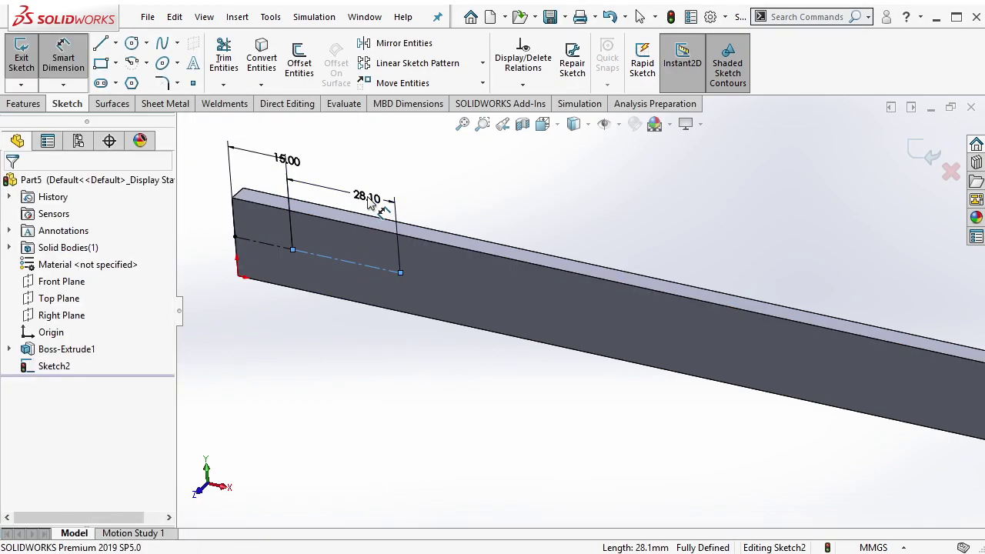
click(350, 184)
text(50)
key(Return)
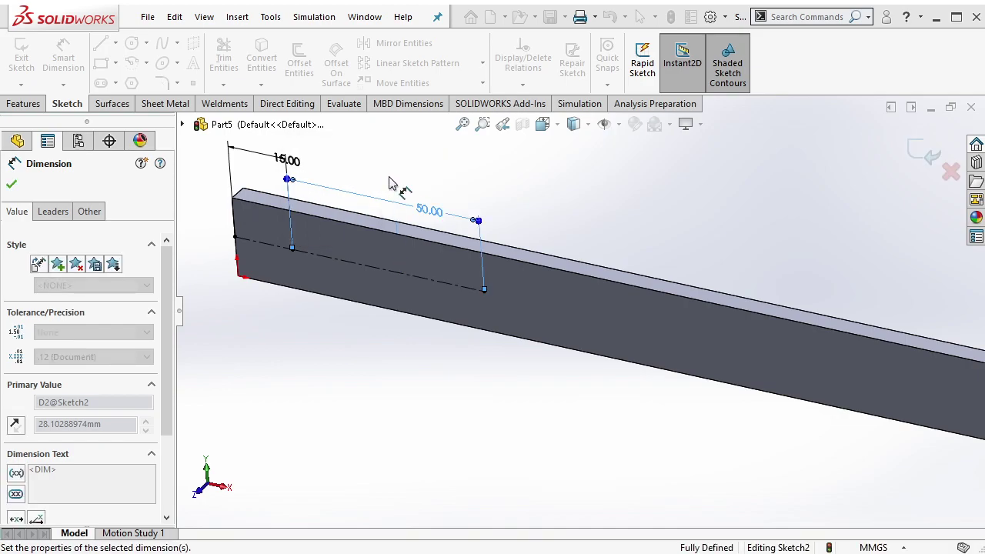
key(Escape)
click(27, 106)
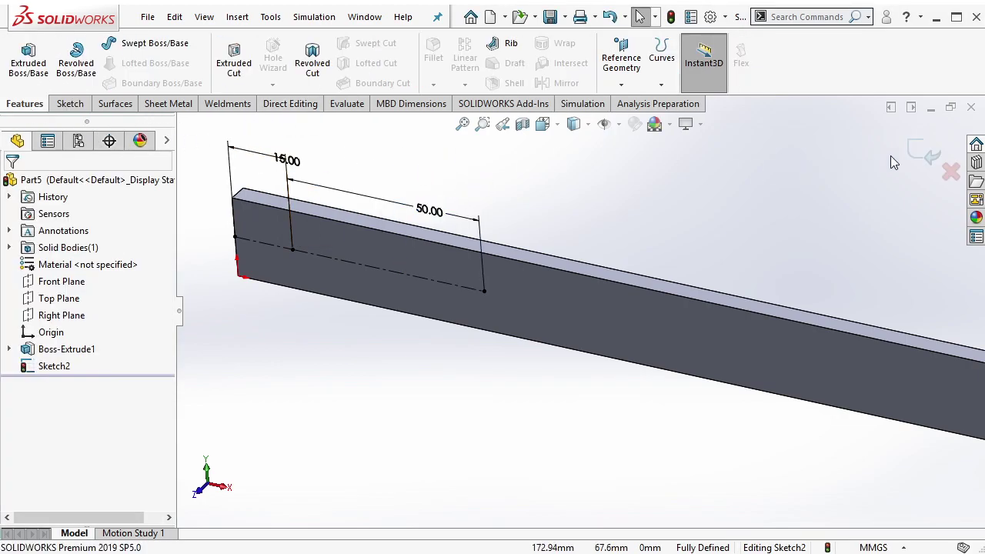
click(927, 155)
- Place two Hole Wizard holes at the centerline points on the front face
click(273, 60)
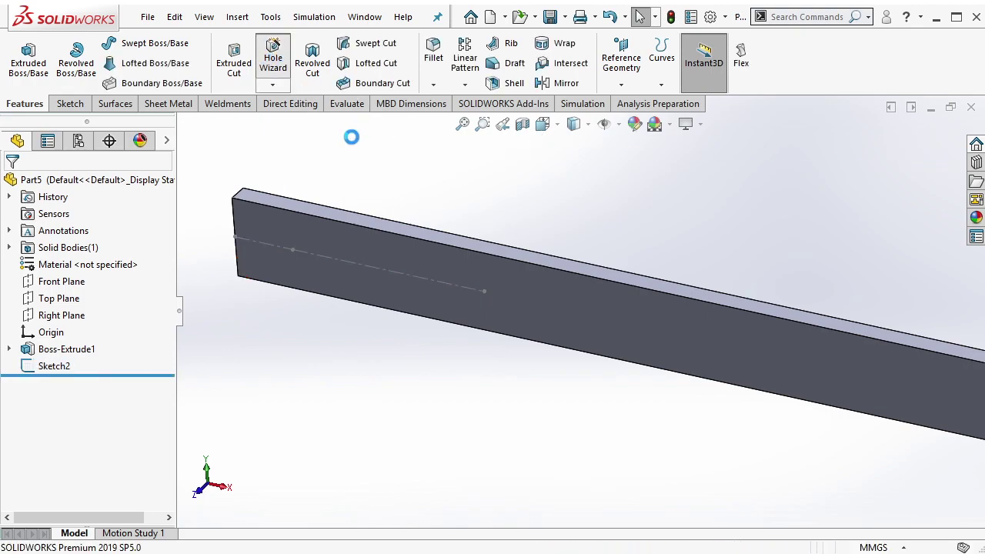
click(94, 212)
click(84, 346)
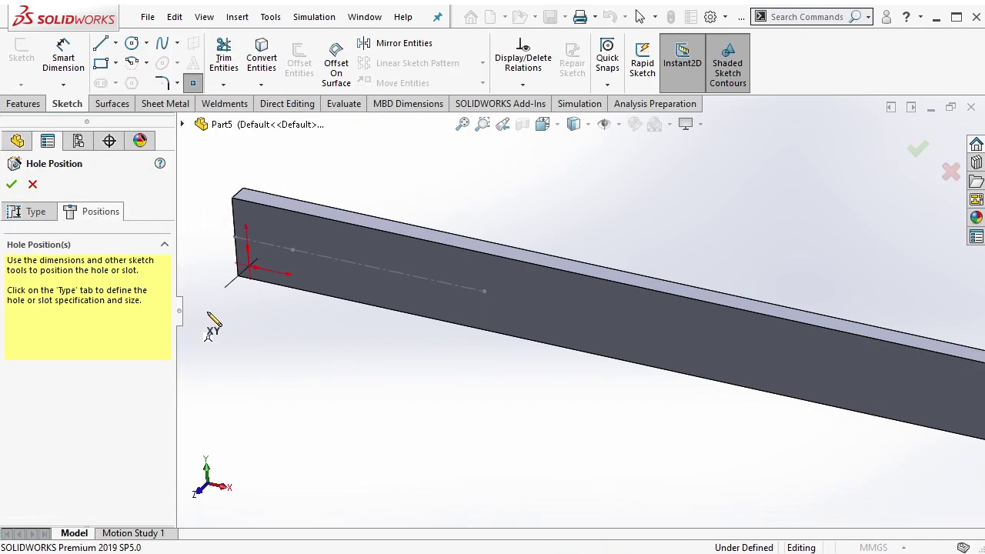
click(292, 249)
click(483, 292)
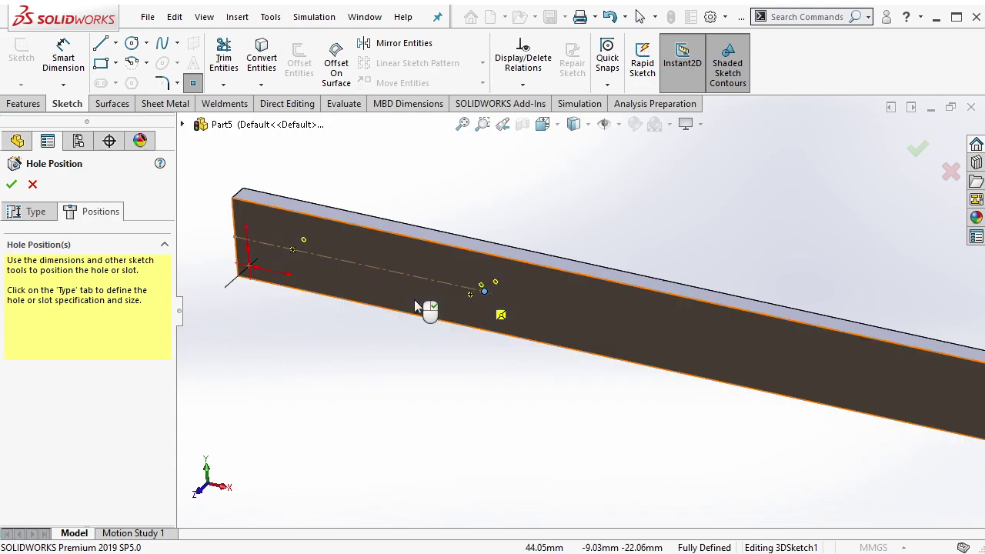
- Make the holes ANSI Metric drill size Ø6.5 through all and finish them
click(34, 212)
scroll(149, 352, down, 2)
scroll(167, 369, down, 3)
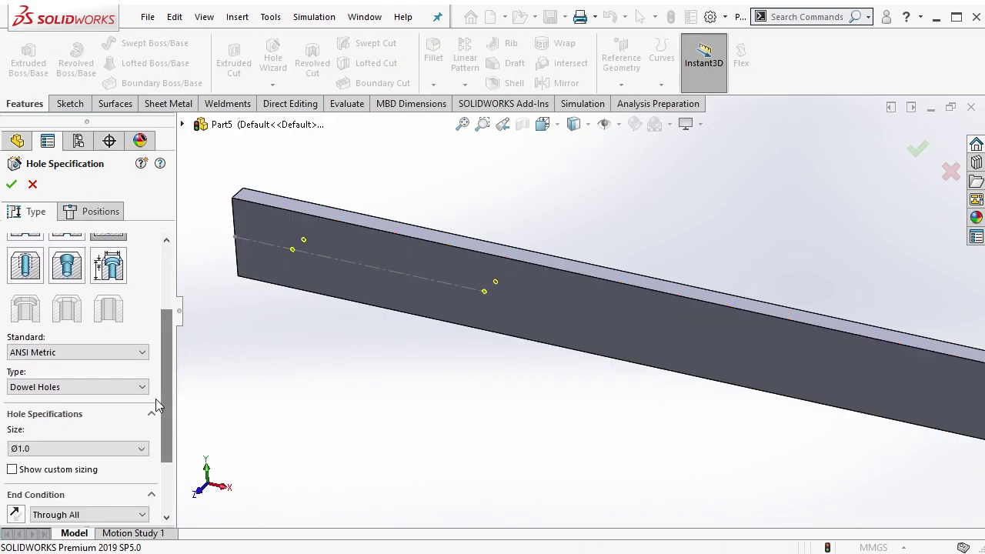
click(137, 387)
click(135, 411)
scroll(135, 411, down, 2)
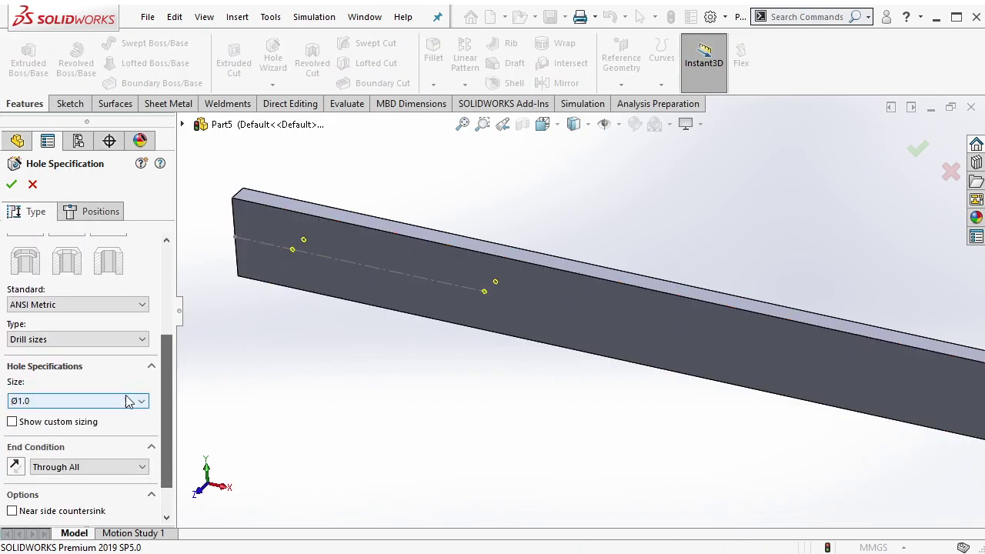
click(135, 401)
drag(148, 446, 144, 465)
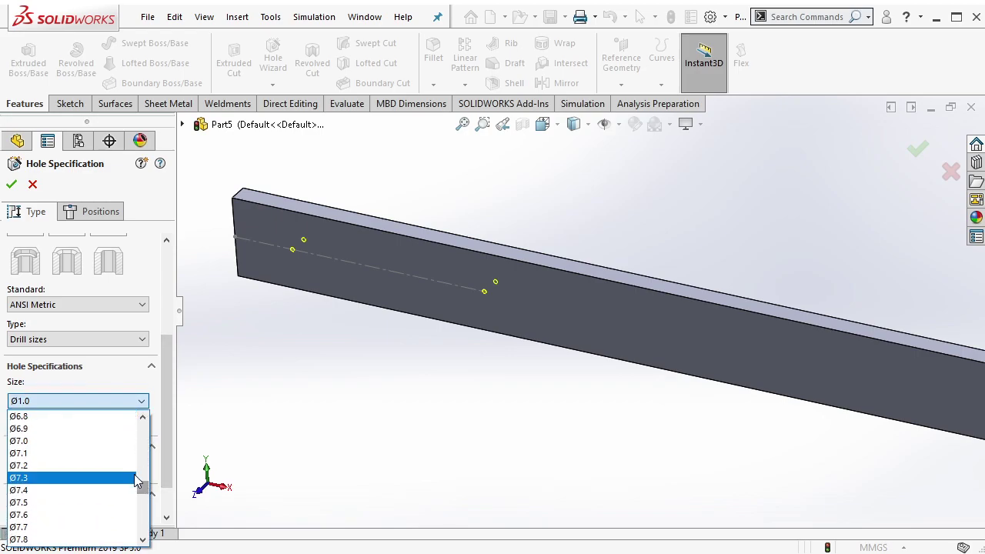
scroll(135, 477, up, 1)
click(98, 423)
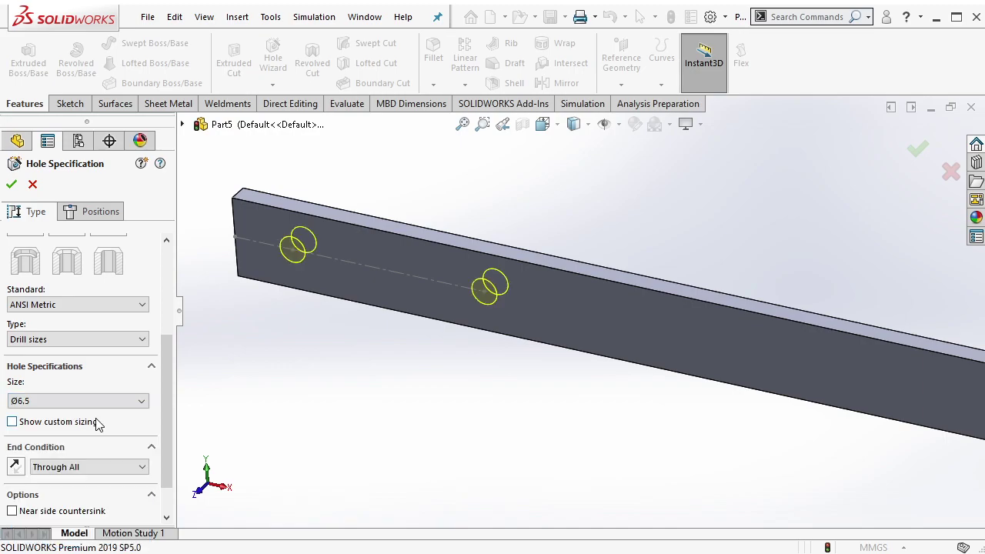
click(12, 187)
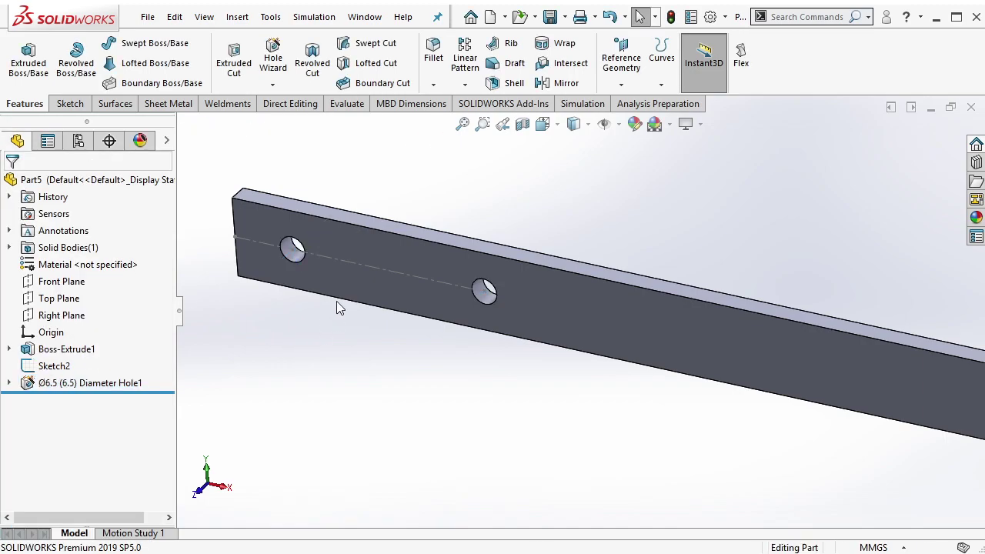
click(349, 262)
- Sketch a construction centreline at the bar's far end on the front face
click(418, 217)
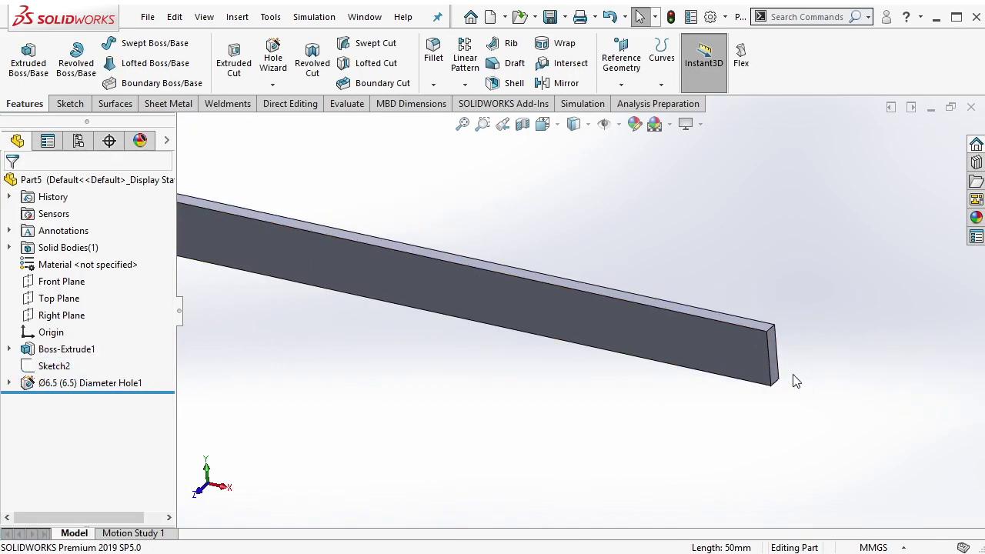
click(709, 335)
click(750, 292)
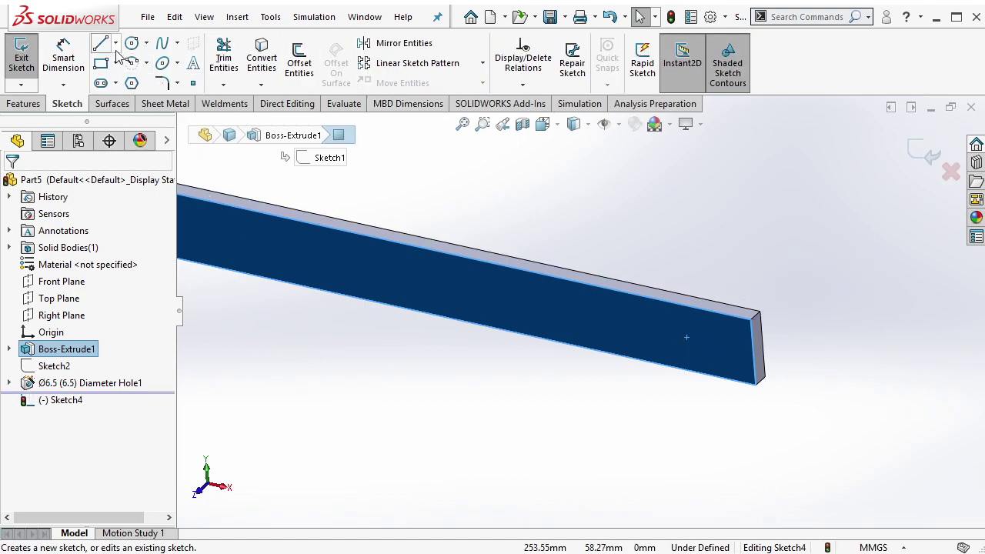
click(116, 44)
click(142, 82)
click(752, 352)
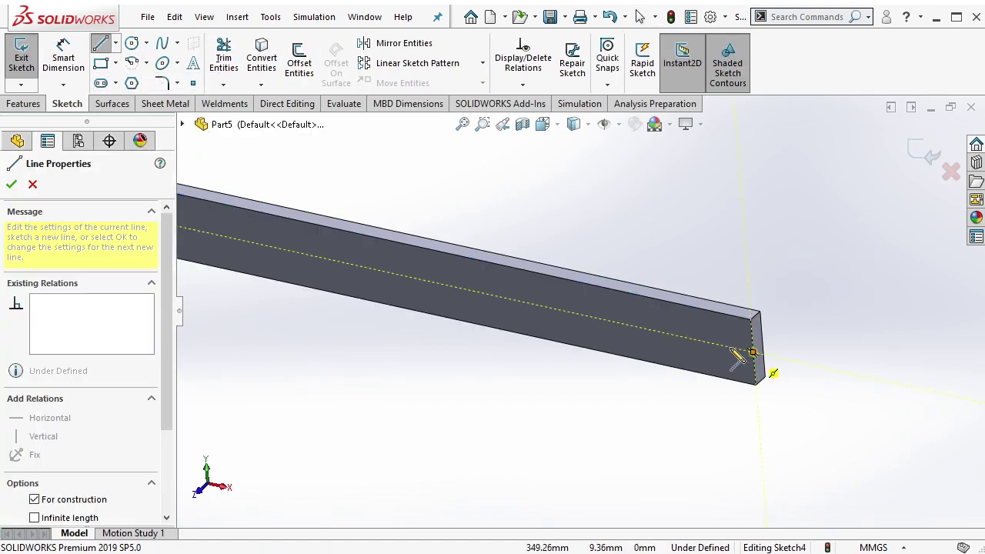
click(713, 343)
key(Escape)
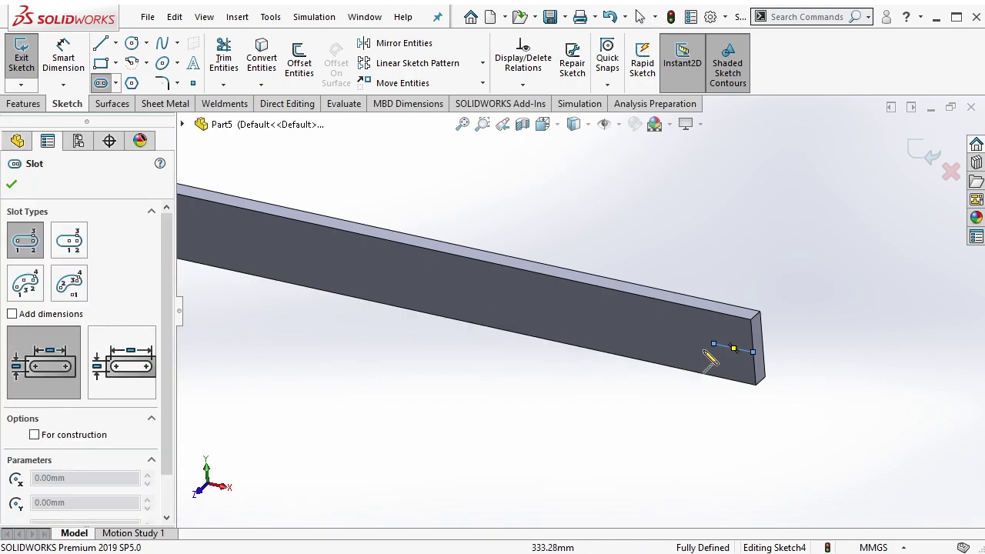
- Draw a straight slot along the centreline near the far end
click(714, 344)
click(571, 309)
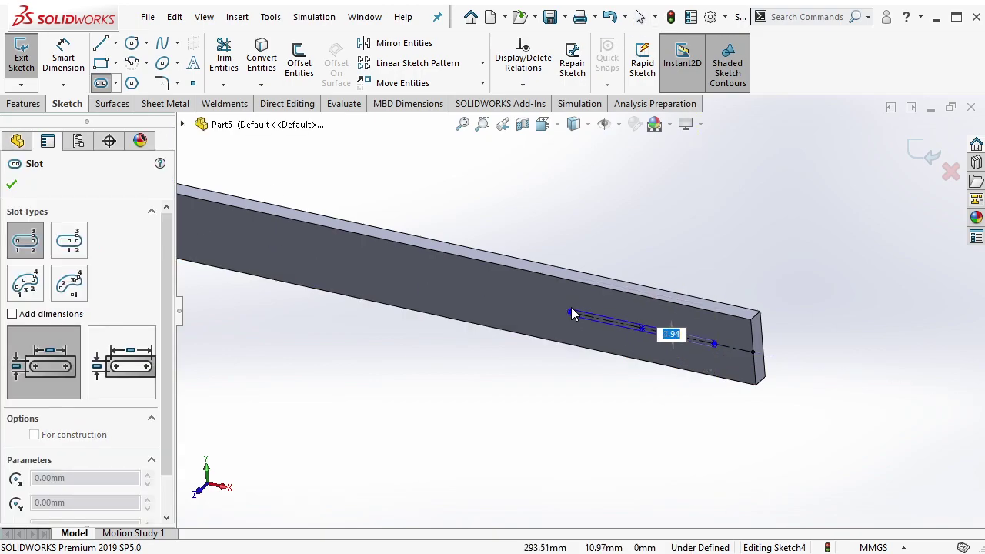
click(569, 305)
key(Escape)
scroll(771, 315, down, 3)
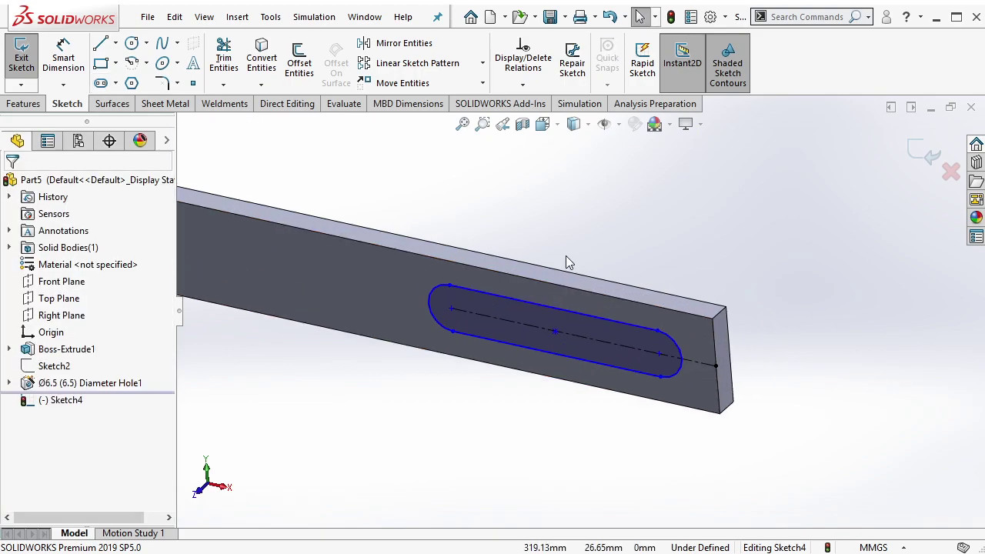
- Dimension the slot: 15 mm from the end, 60 mm long, 6.5 mm wide
click(85, 66)
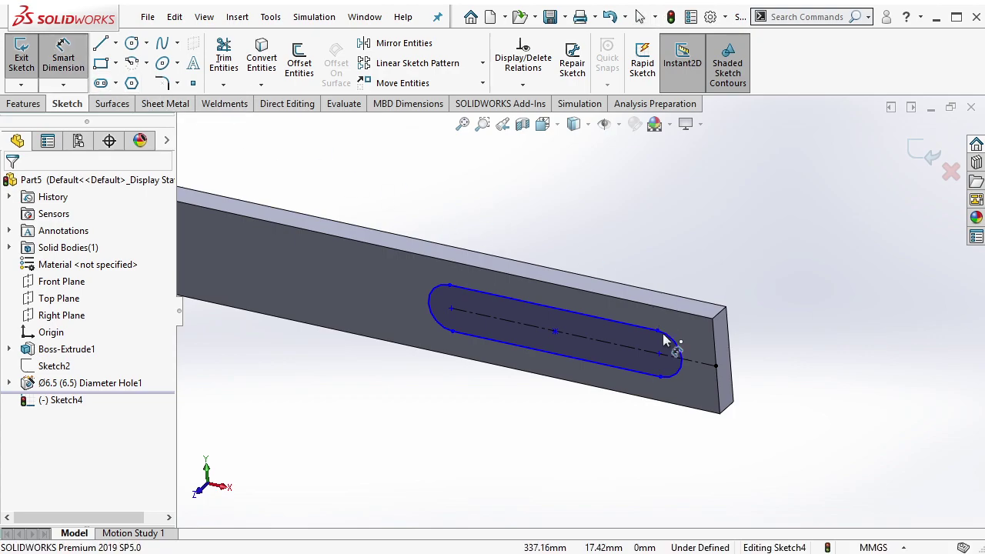
click(701, 373)
click(659, 276)
text(15)
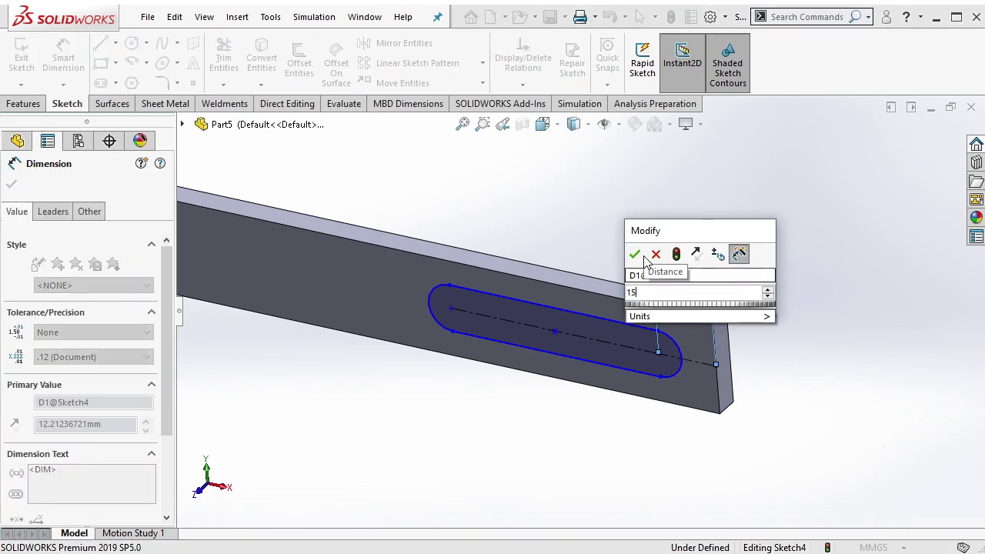
click(634, 254)
click(584, 317)
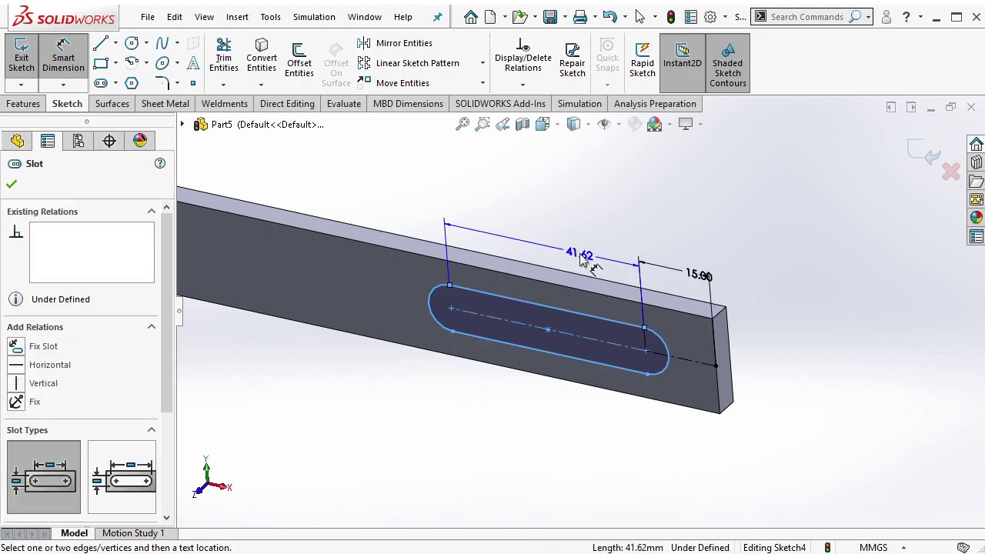
click(592, 255)
text(60)
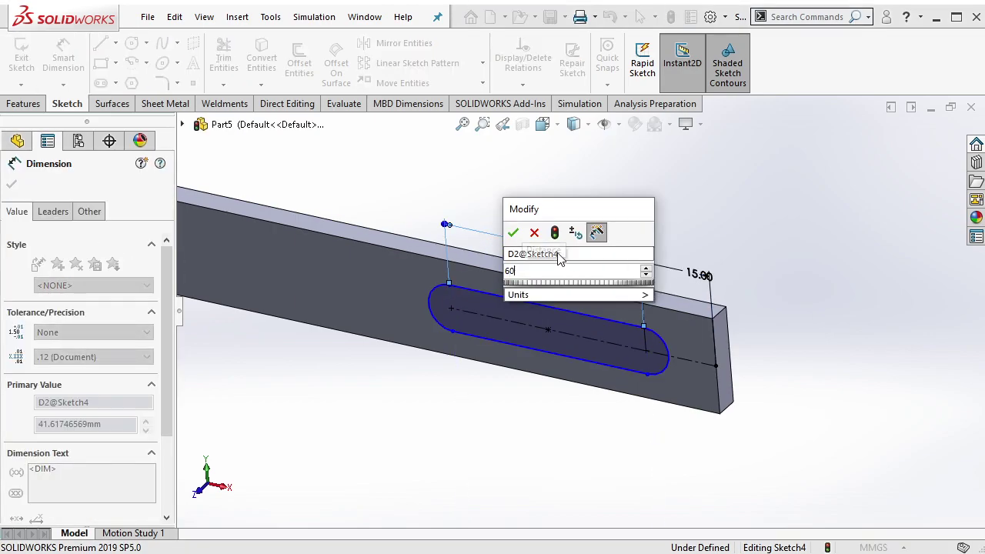
click(513, 233)
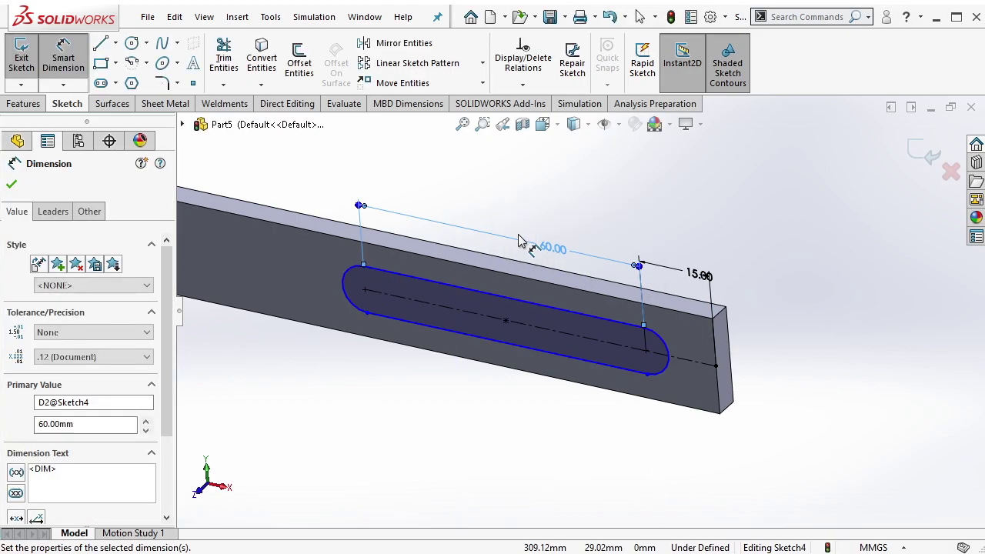
click(565, 315)
click(567, 356)
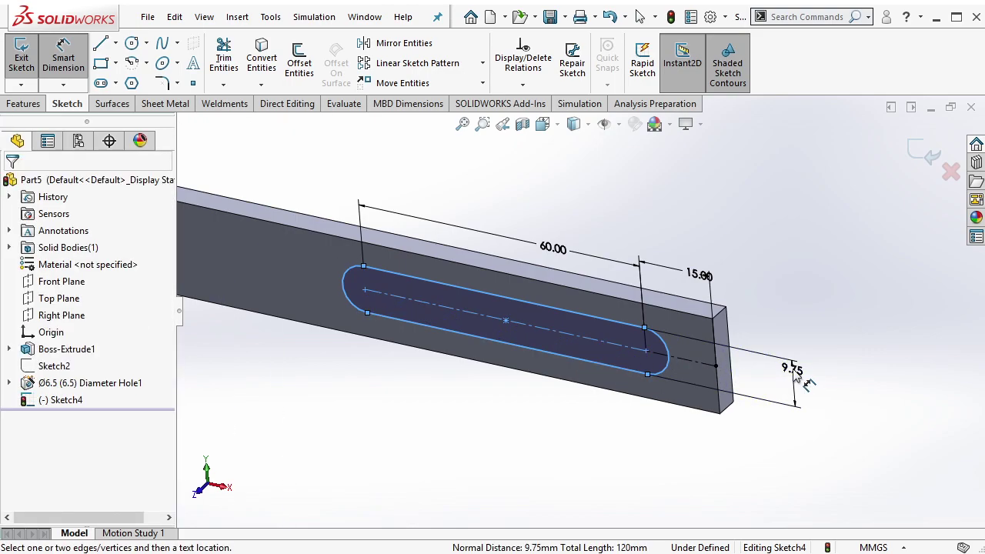
click(798, 372)
text(9.75)
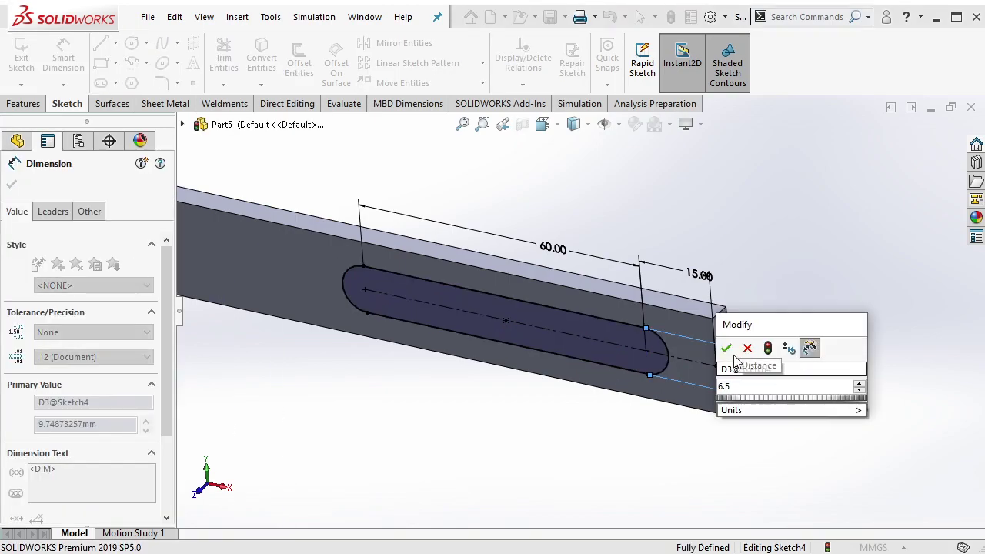
click(725, 348)
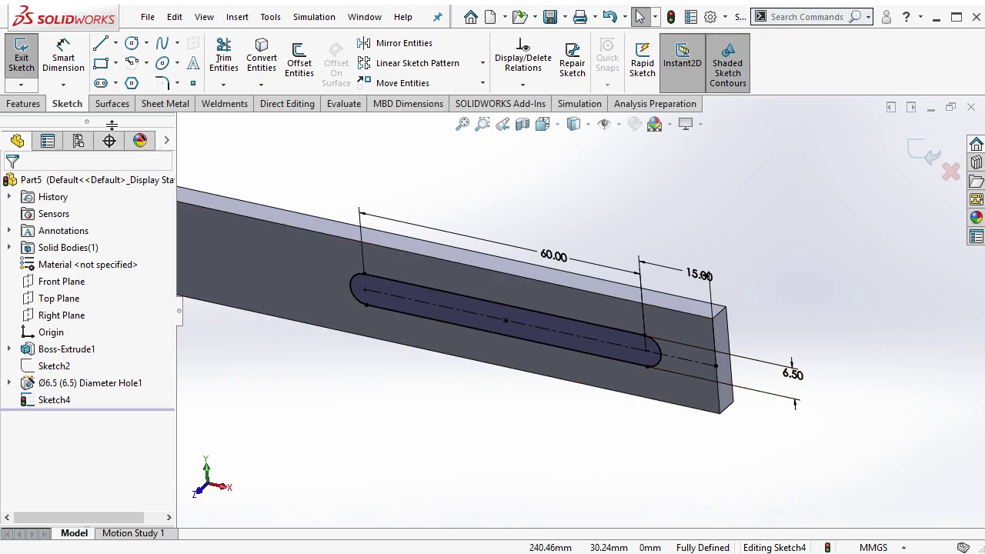
- Cut the slot through the bar with a Through All extruded cut
click(23, 103)
click(233, 63)
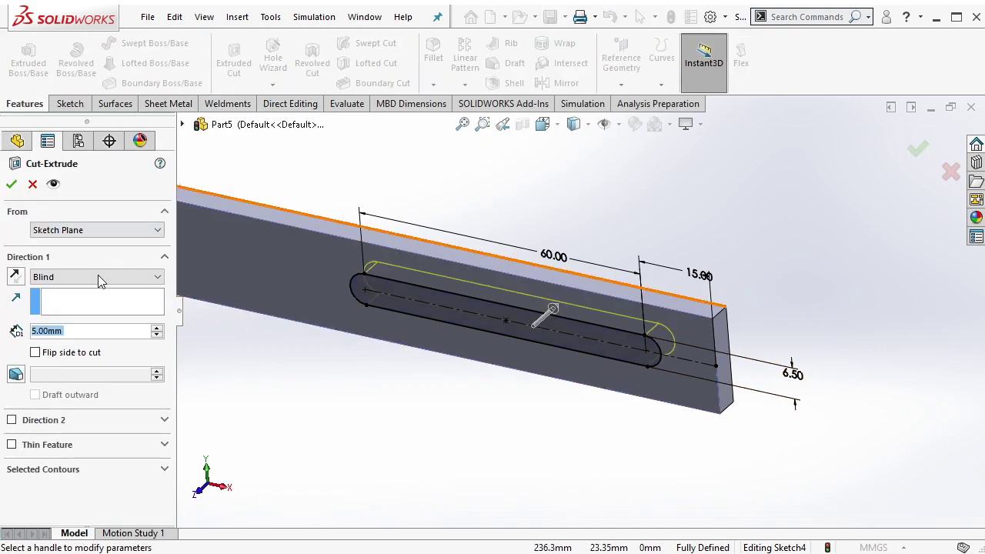
click(97, 277)
click(54, 302)
click(11, 183)
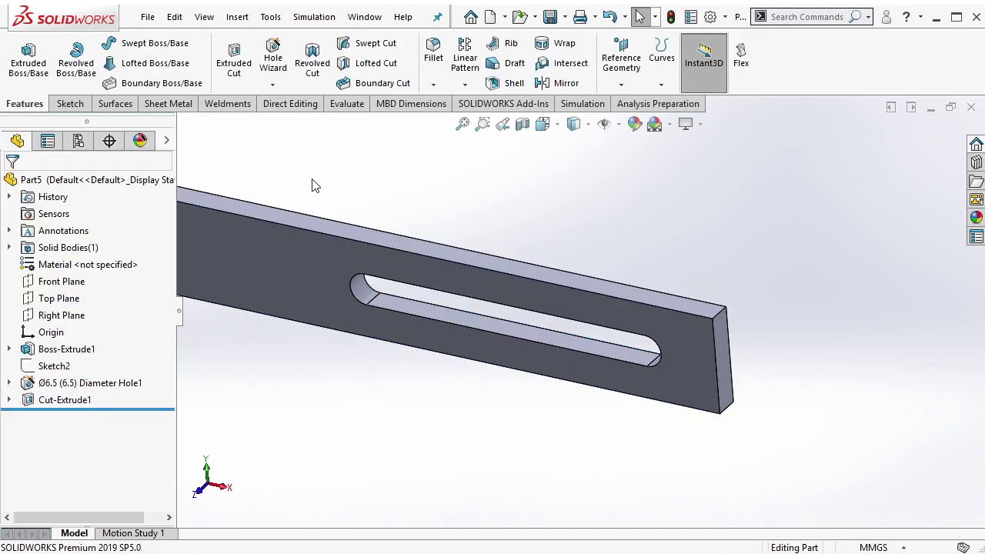
- Fillet the four end corner edges of the bar with a 3 mm radius
click(723, 305)
click(760, 265)
scroll(701, 287, up, 3)
key(f)
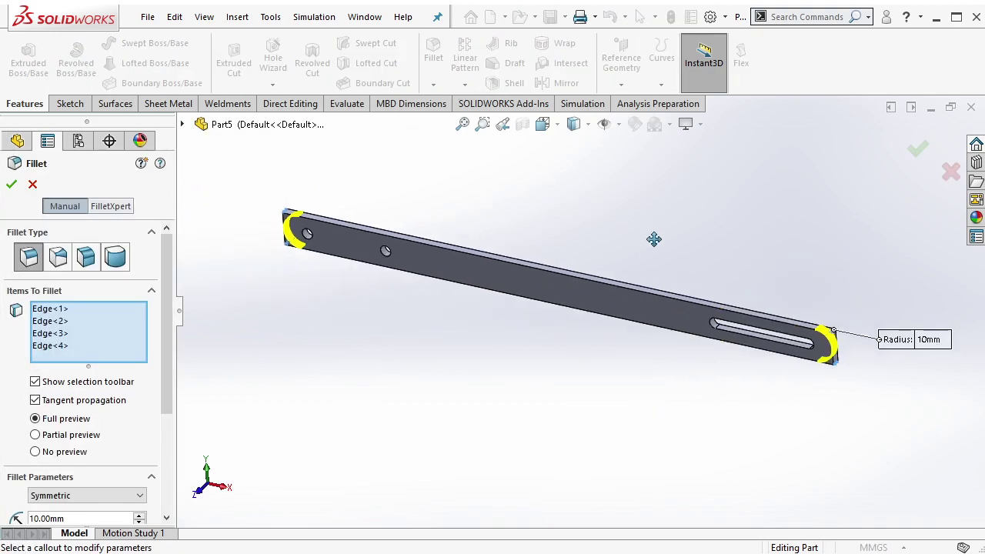
scroll(98, 460, down, 3)
drag(64, 423, 2, 419)
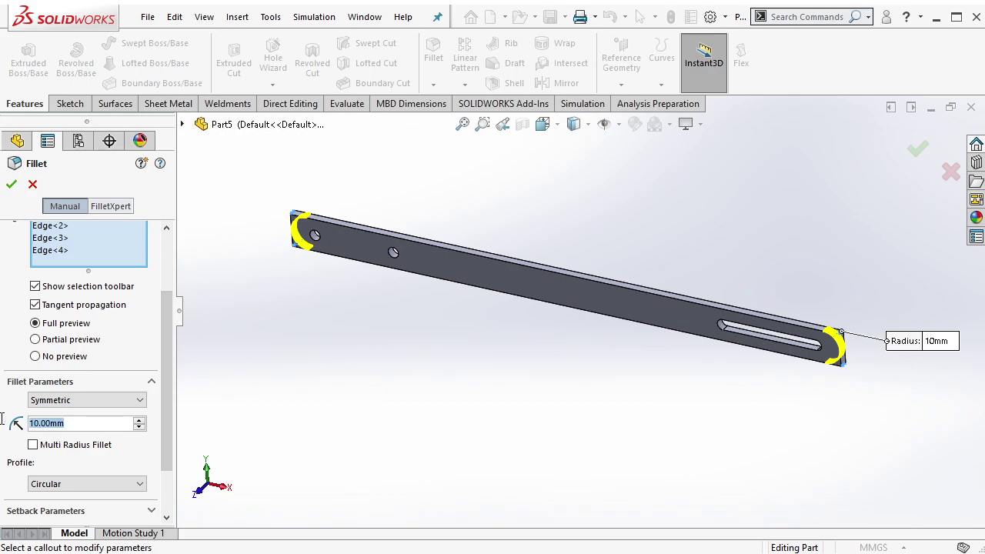
text(3)
key(Return)
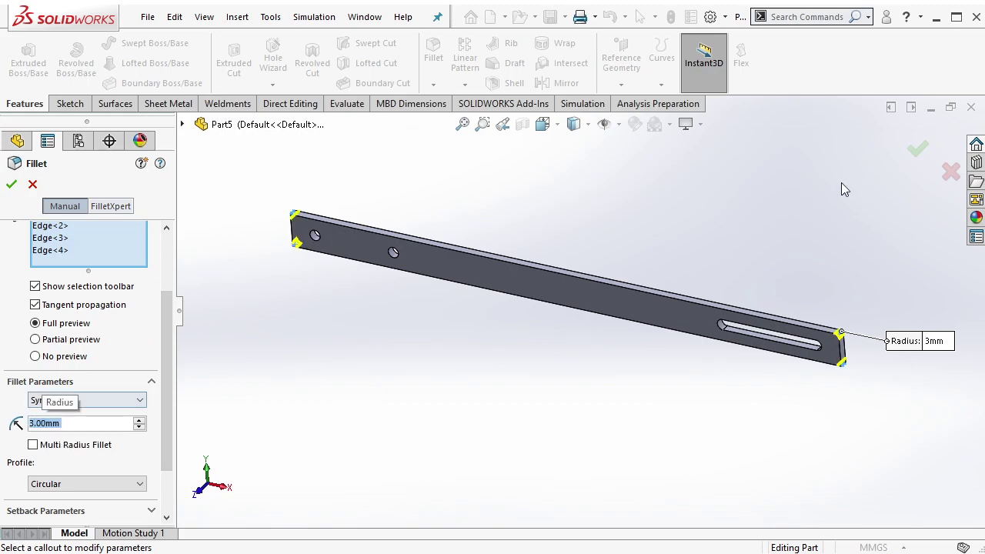
click(917, 149)
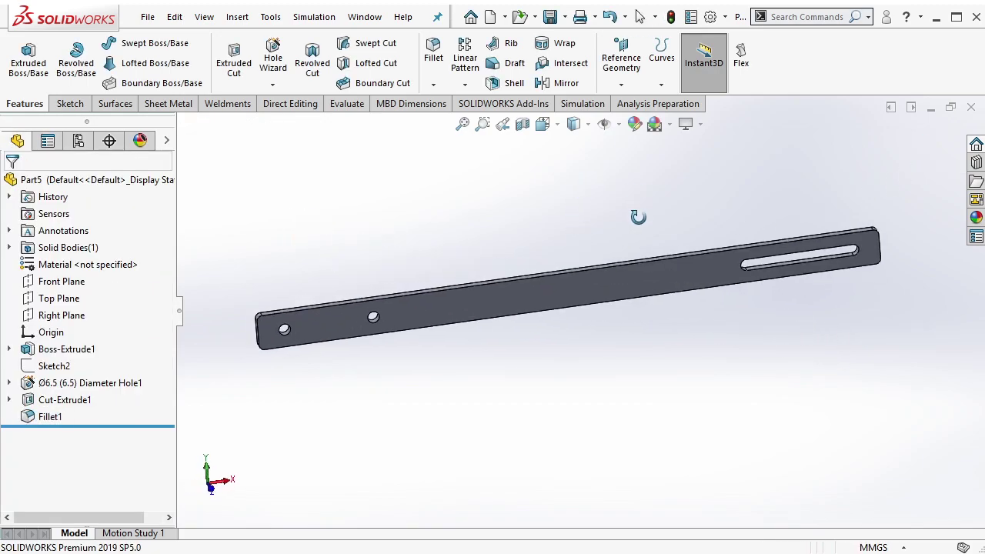
- Open Tools > Customize and show the Features command category
middle_drag(594, 256, 654, 185)
click(724, 17)
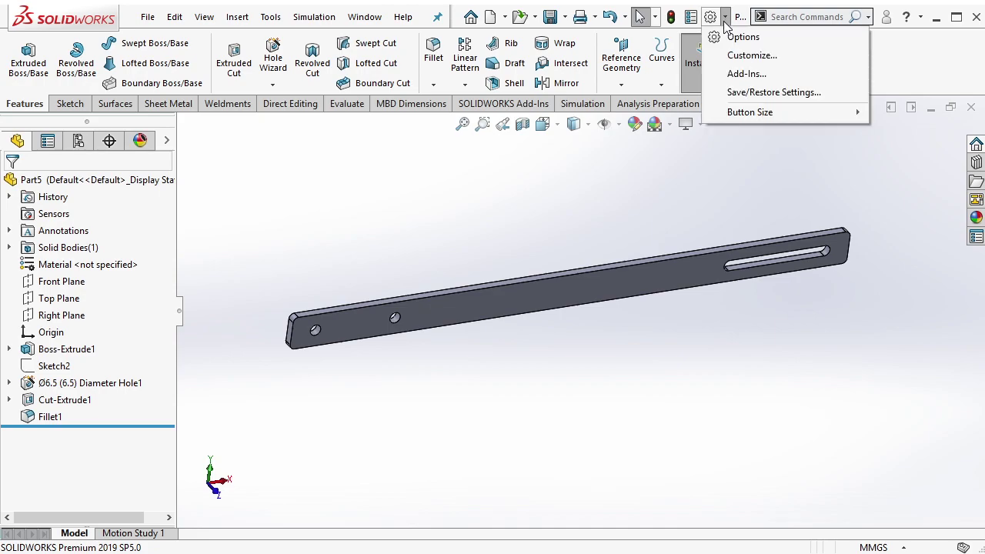
click(740, 55)
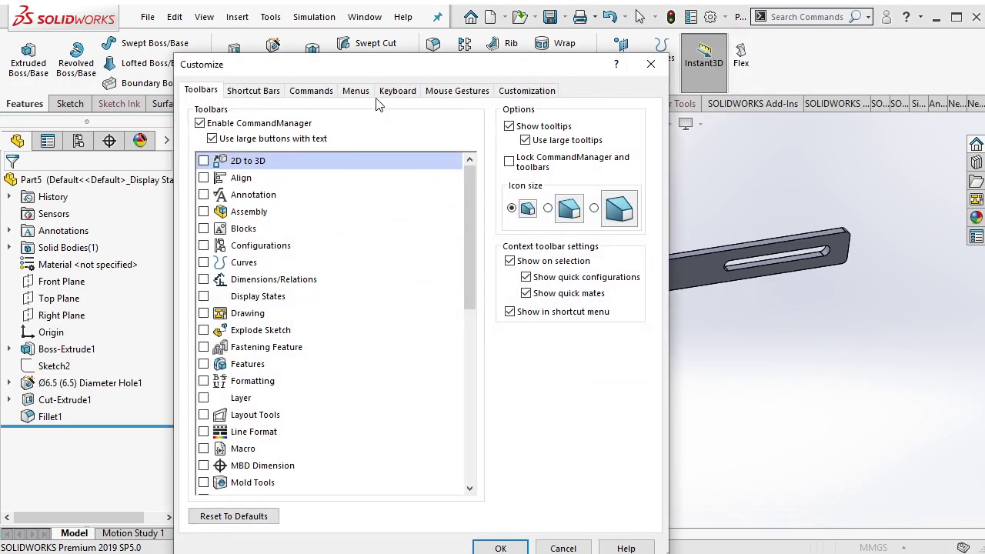
click(310, 90)
click(220, 238)
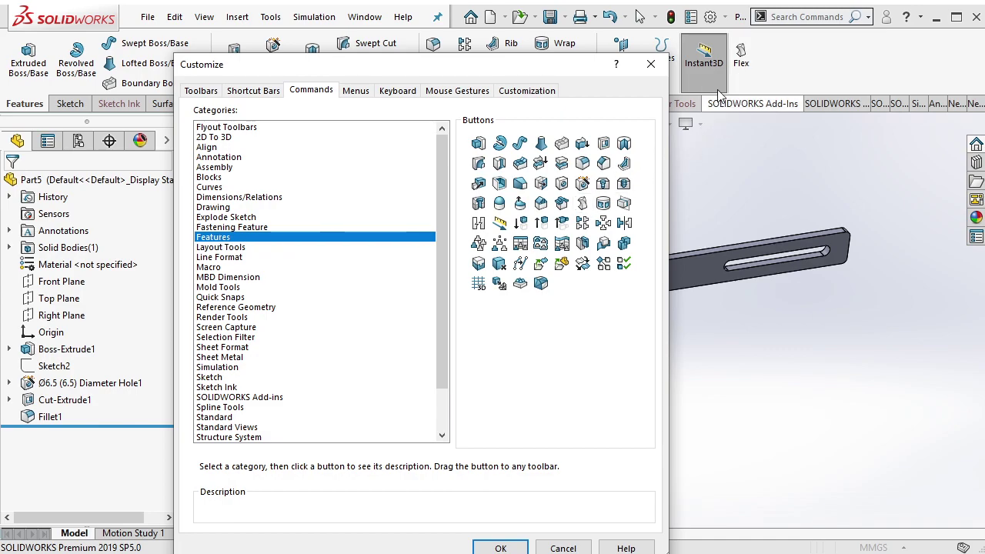
- Add the Flex button to the Features toolbar and close Customize
drag(605, 194, 666, 111)
mouse_move(600, 205)
mouse_down()
mouse_move(728, 99)
mouse_move(615, 156)
mouse_up()
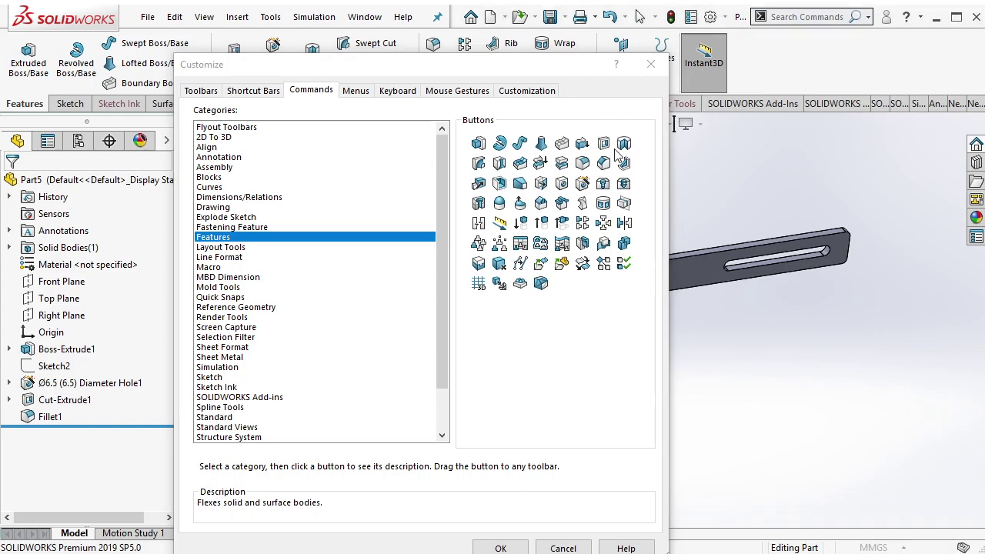
drag(582, 209, 794, 84)
click(746, 66)
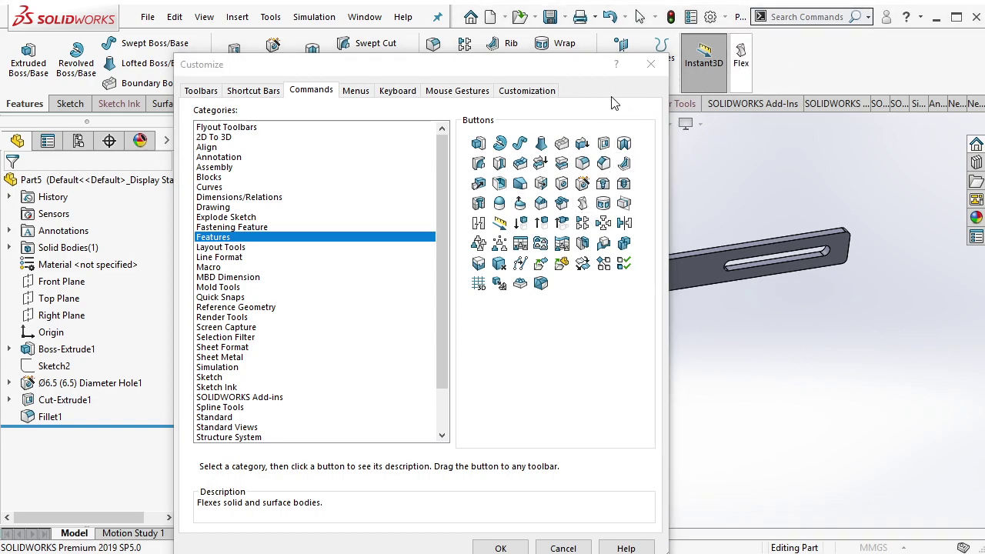
drag(586, 203, 762, 69)
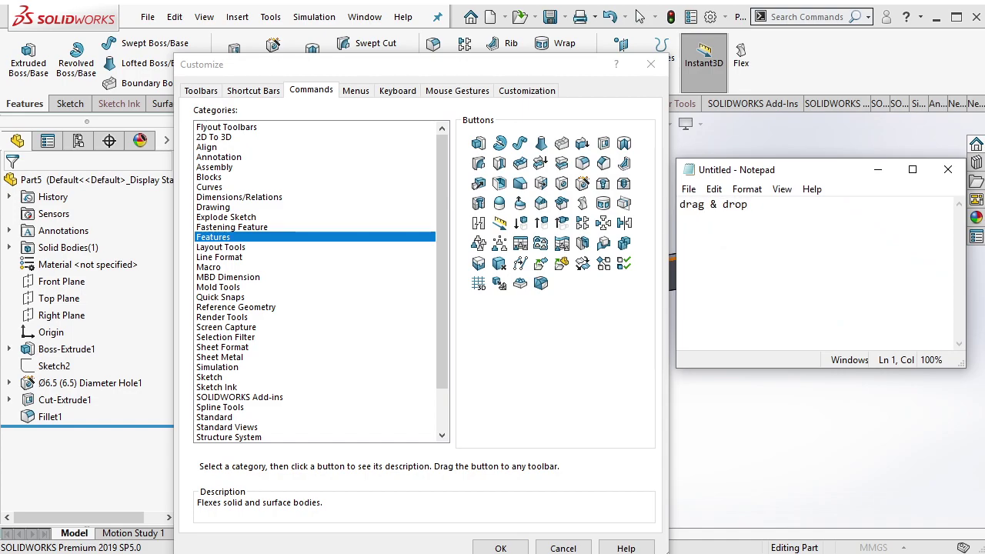
click(878, 170)
click(650, 63)
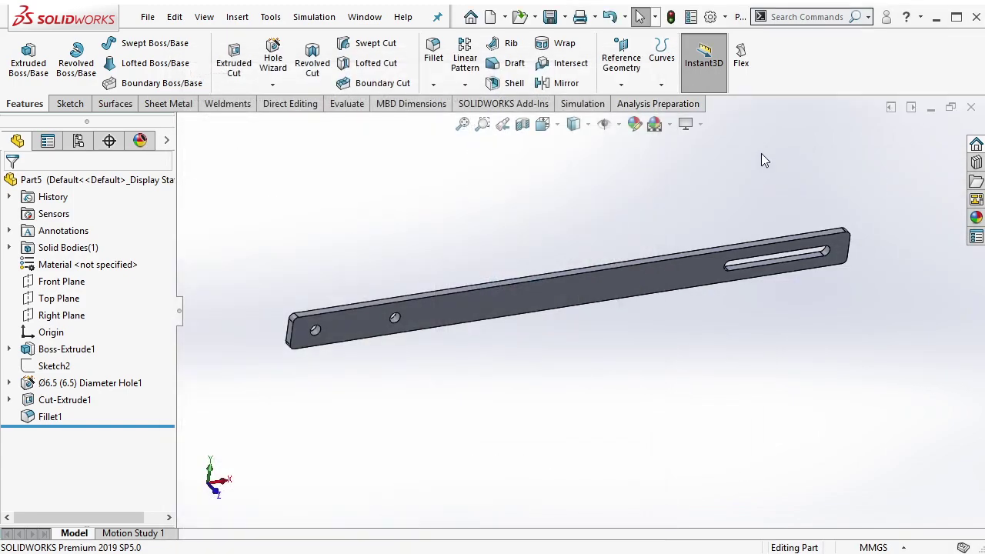
- Apply a trial Flex to the bar, previewing bending and twisting
click(740, 56)
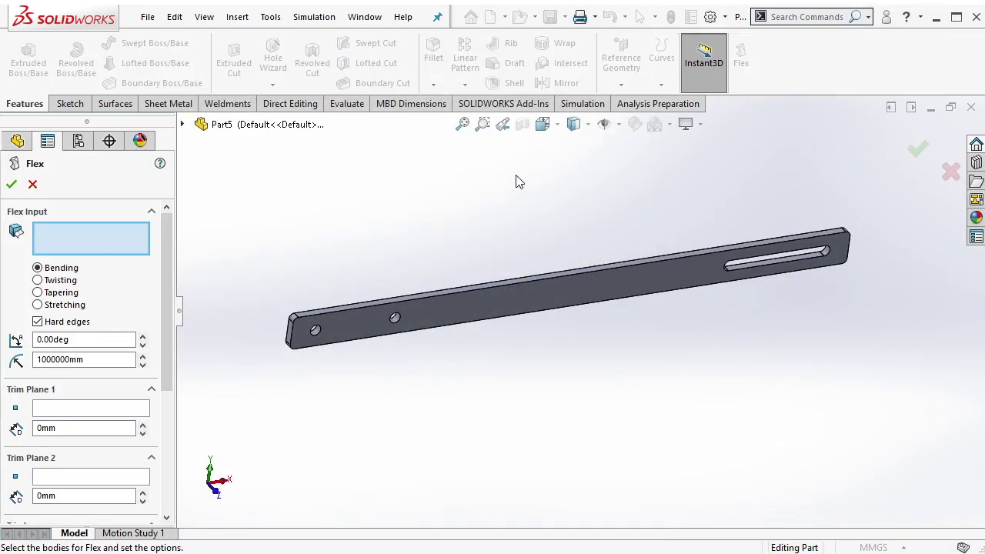
click(476, 305)
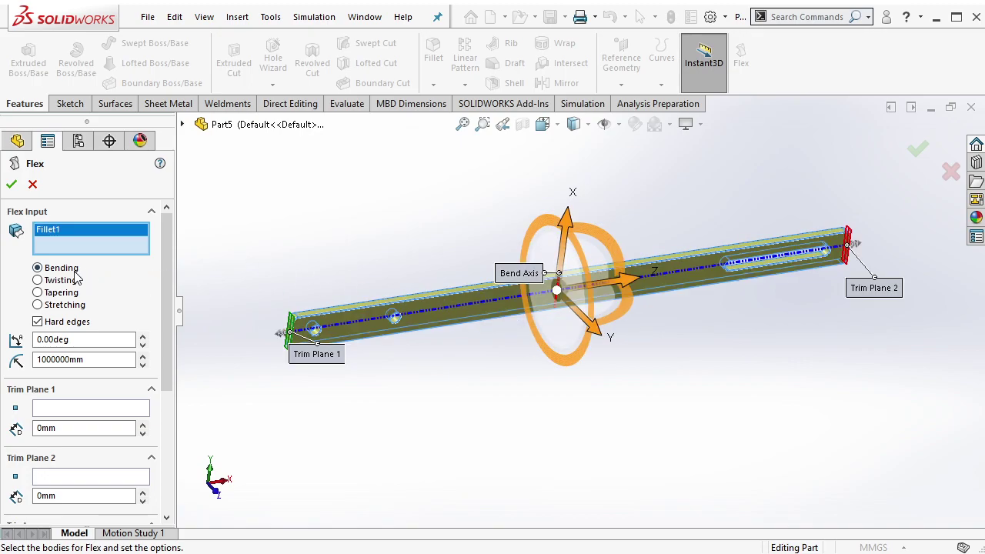
mouse_move(854, 242)
mouse_down()
mouse_move(879, 268)
mouse_move(774, 385)
mouse_move(882, 336)
mouse_move(731, 309)
mouse_move(856, 284)
mouse_up()
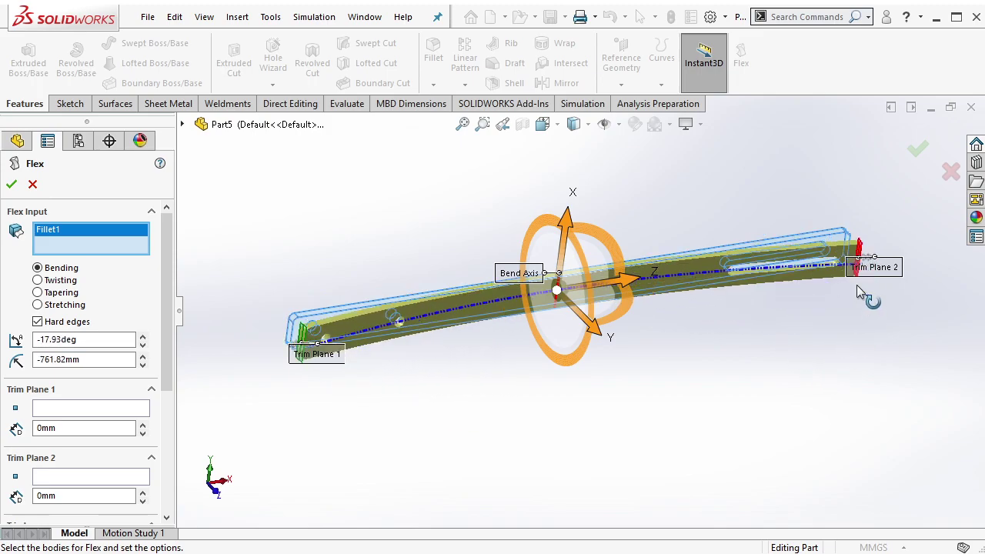
click(65, 282)
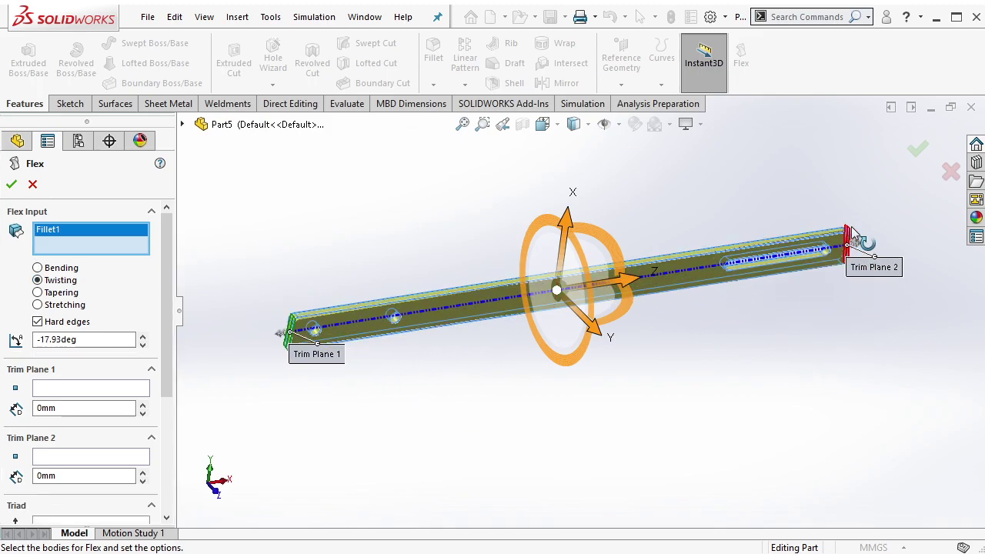
mouse_move(854, 234)
mouse_down()
mouse_move(780, 229)
mouse_move(334, 260)
mouse_move(905, 225)
mouse_move(665, 241)
mouse_up()
- Preview tapering and a -145.12 mm stretch, cancel the trial, and restart Flex
click(61, 293)
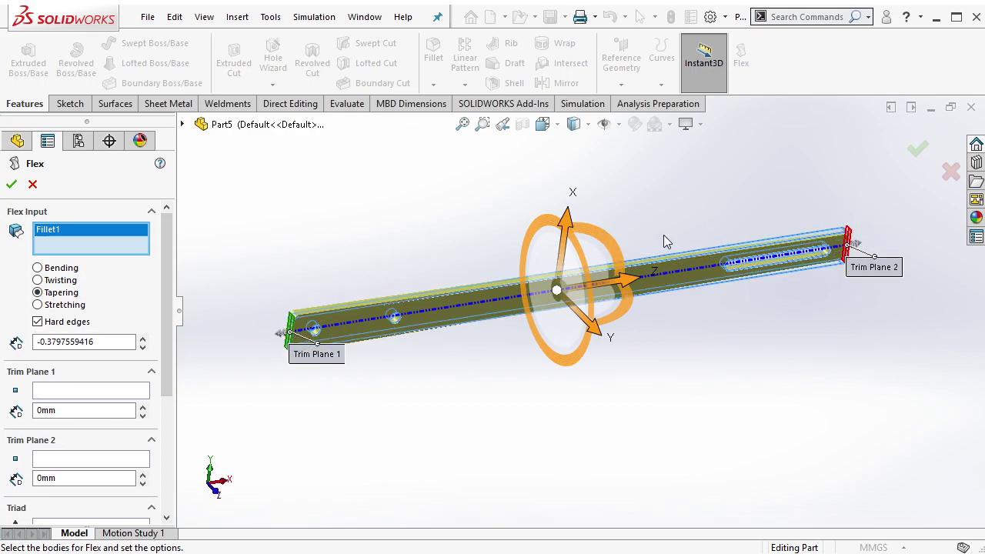
click(62, 306)
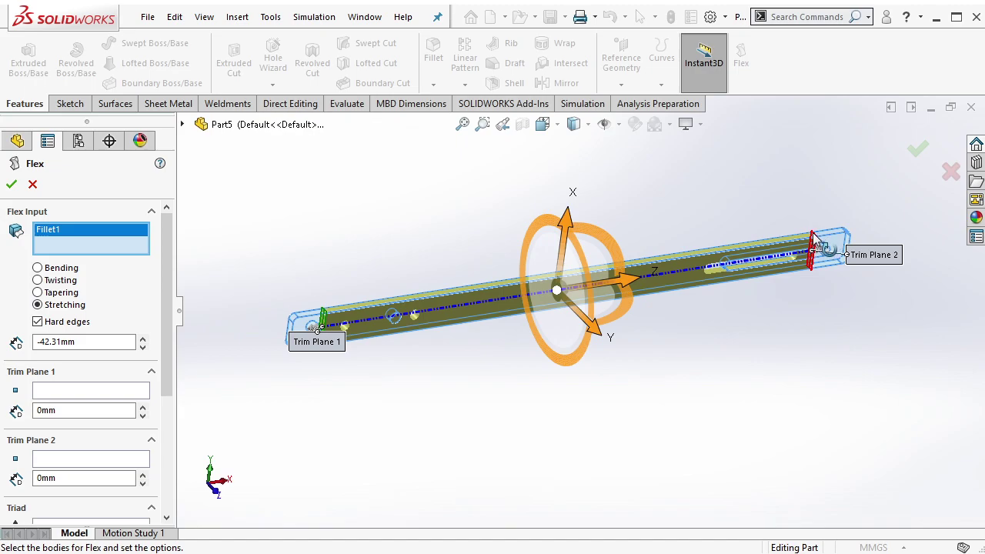
drag(814, 237, 789, 239)
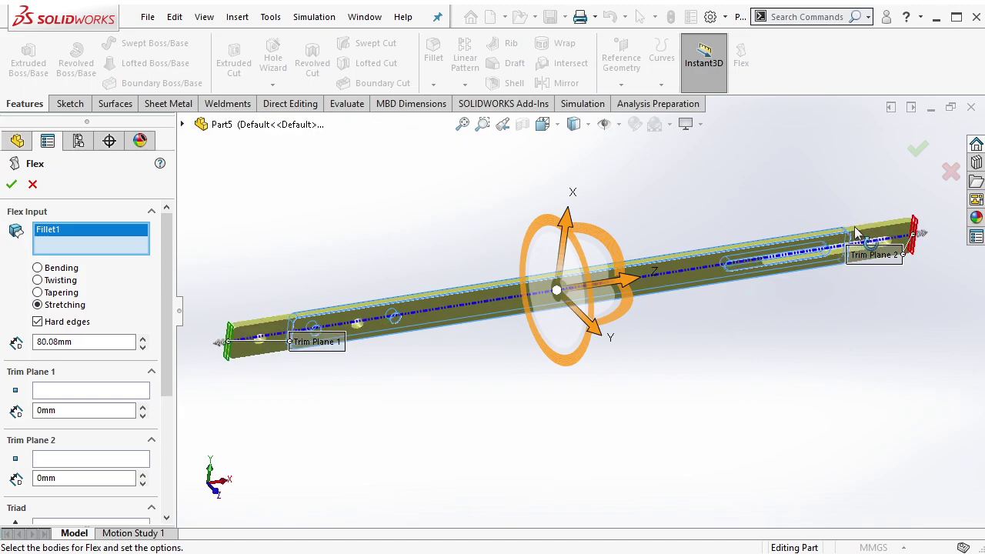
click(32, 185)
click(743, 80)
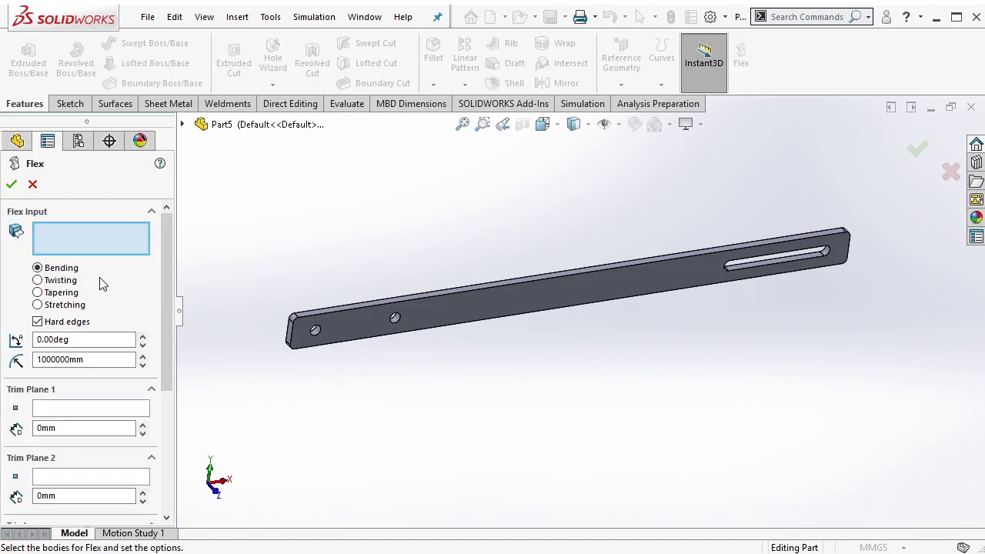
- Select the bar as Flex body with trim planes at 78.88 mm and 225.75 mm
click(422, 296)
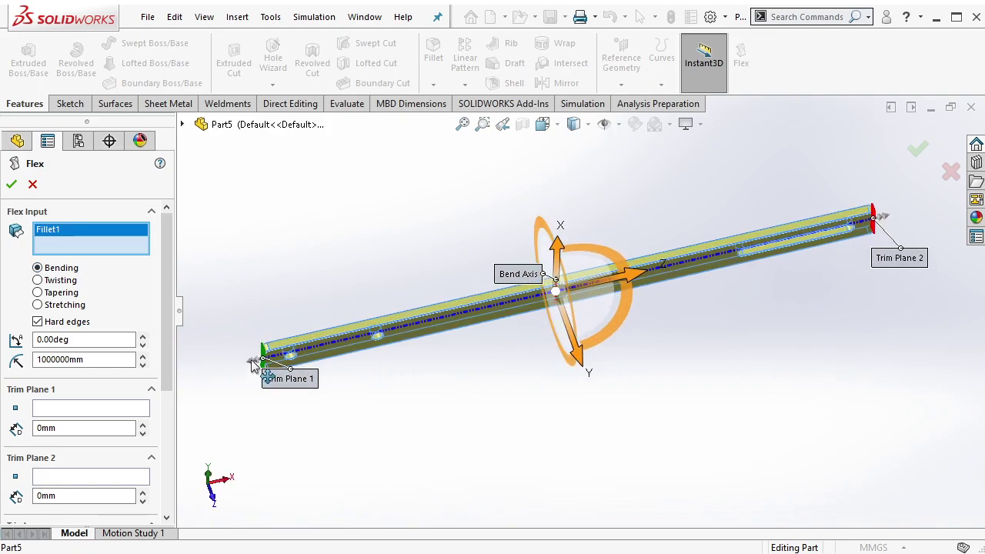
drag(253, 365, 412, 368)
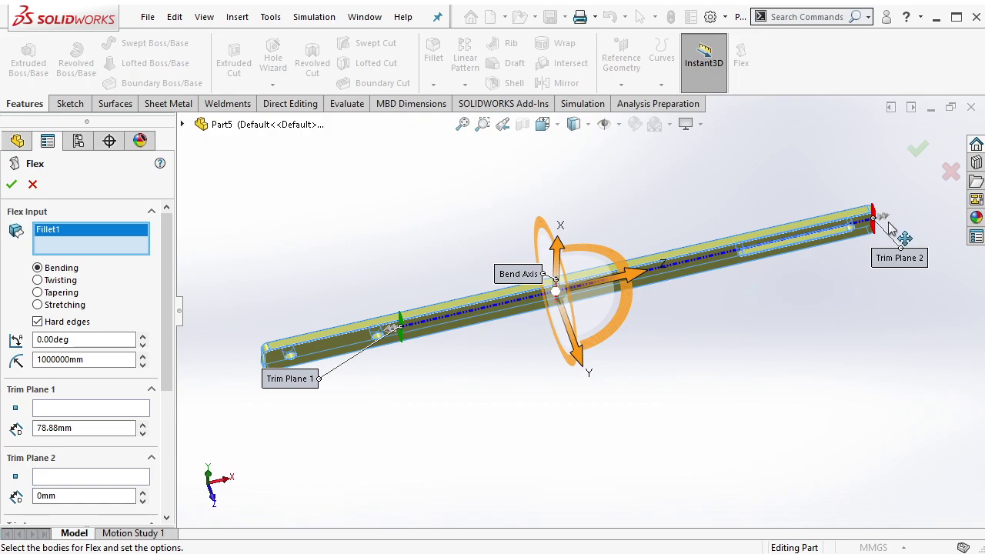
drag(889, 229, 498, 336)
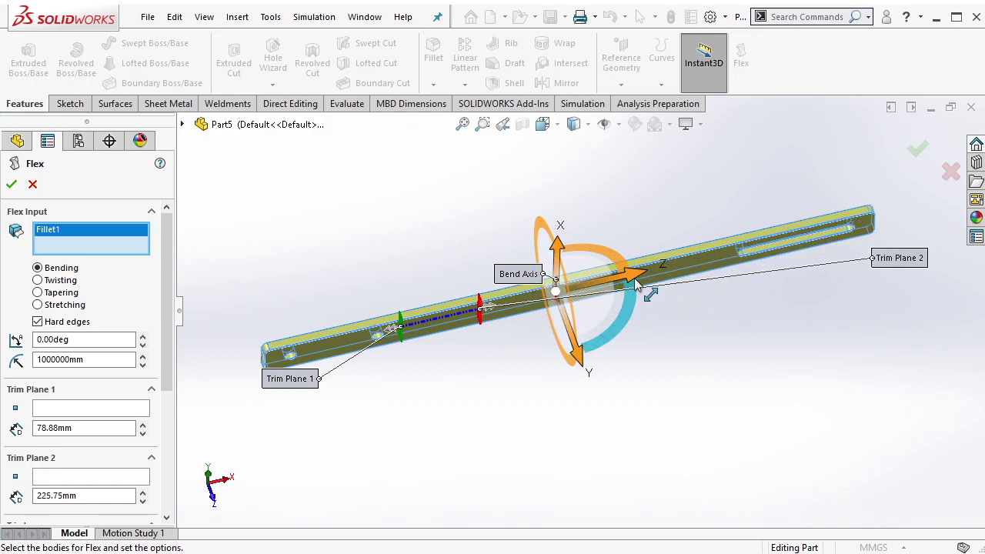
drag(636, 285, 433, 336)
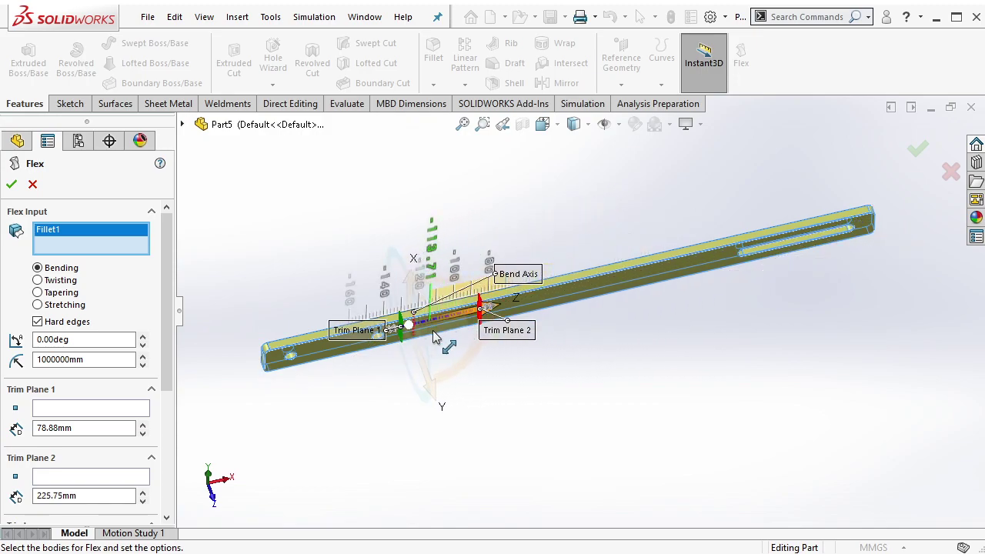
scroll(466, 318, down, 3)
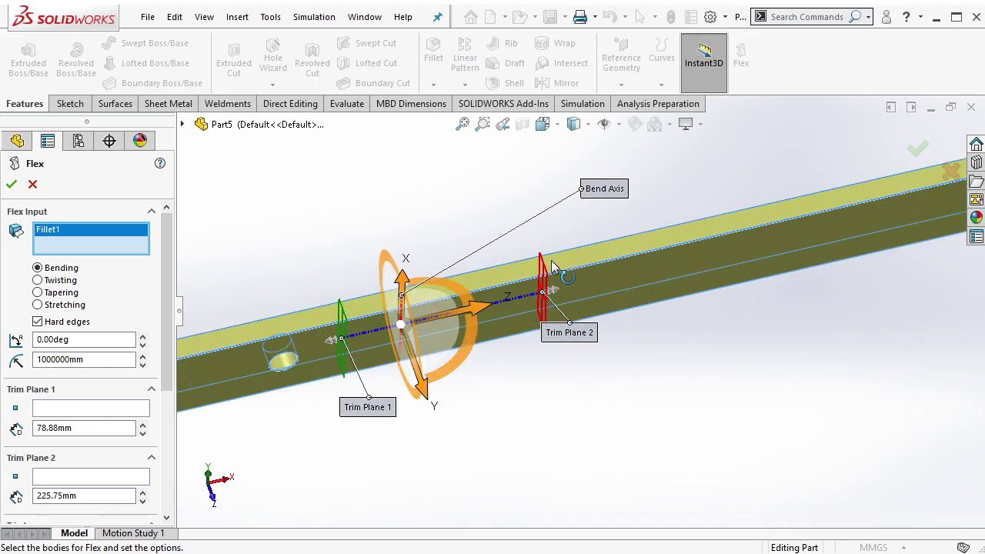
- Reposition the bend axis and bend the bar about -75.53° (radius -34.41 mm)
middle_drag(581, 282, 565, 337)
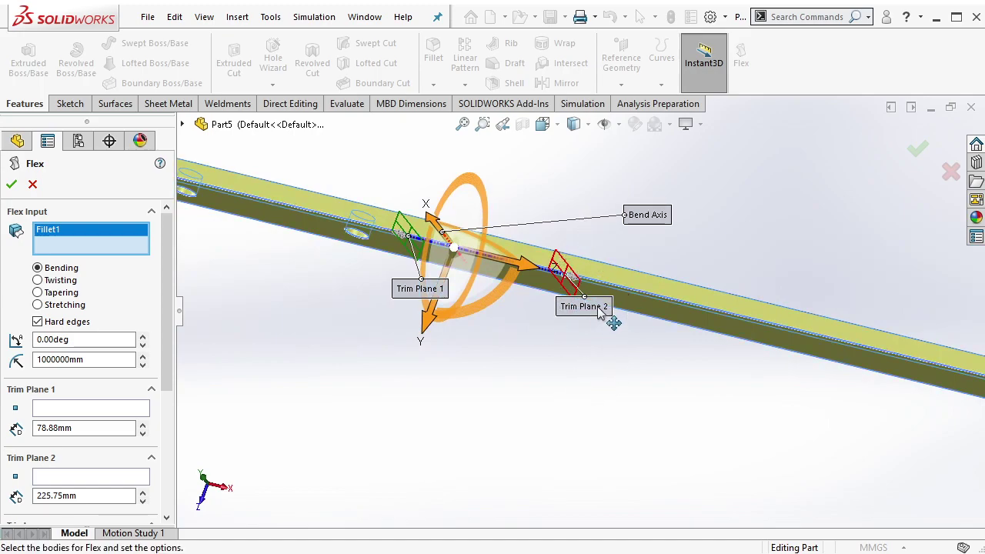
drag(600, 309, 738, 398)
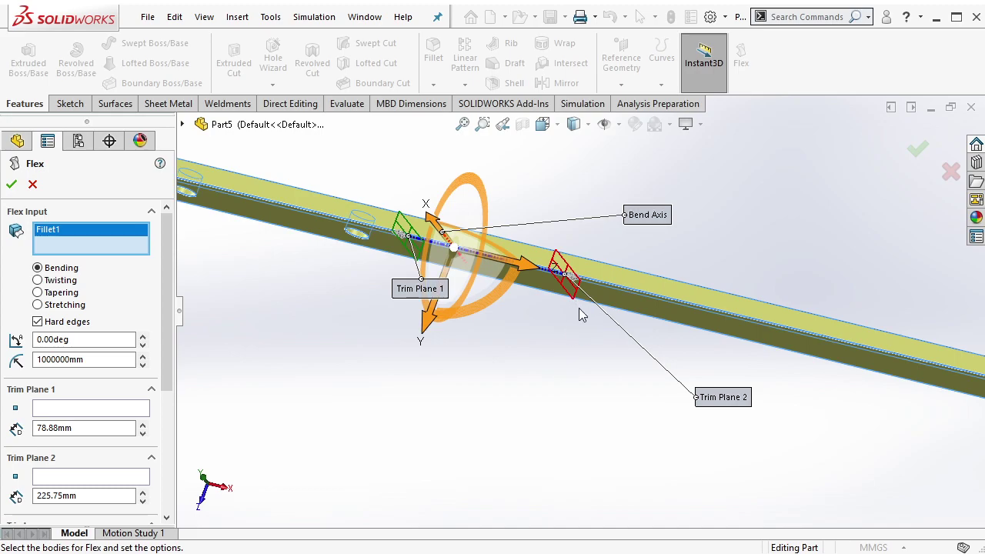
middle_drag(559, 259, 545, 282)
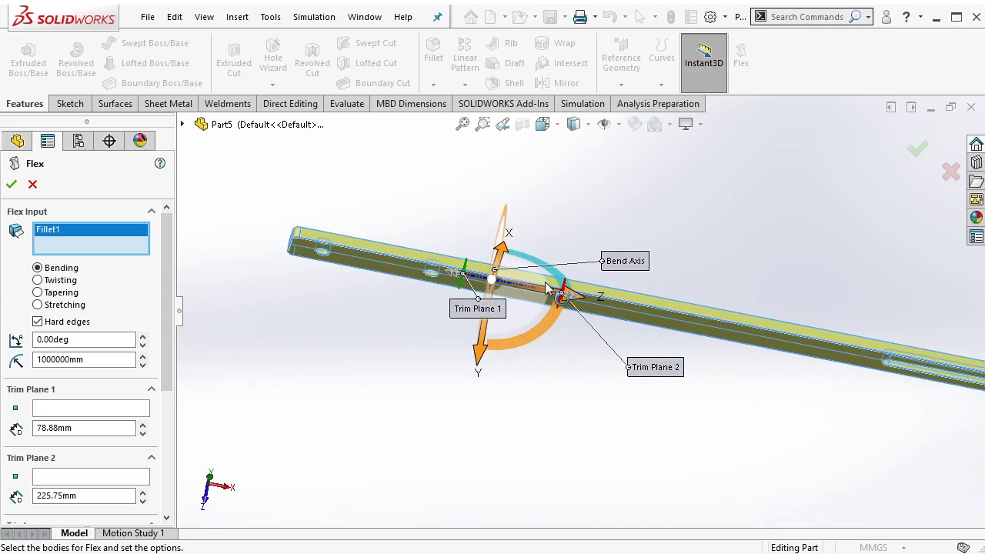
drag(567, 294, 483, 289)
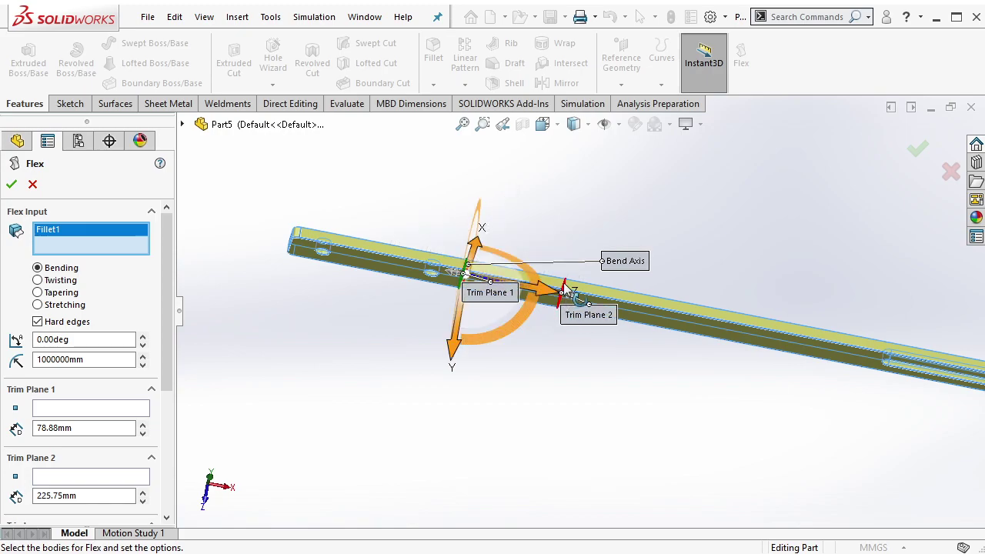
mouse_move(569, 291)
mouse_down()
mouse_move(504, 350)
mouse_move(552, 301)
mouse_move(470, 300)
mouse_up()
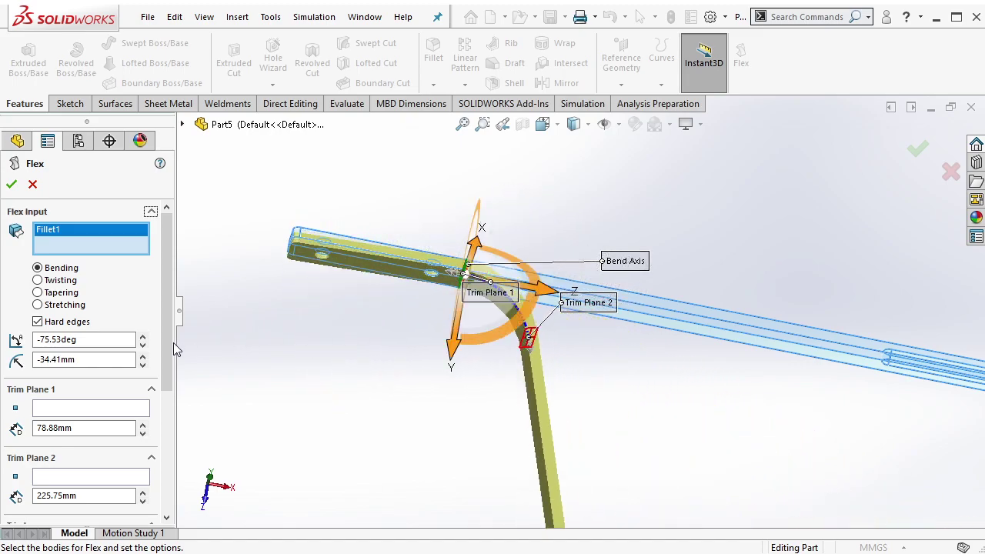
- Place the bend triad at X 90mm and the first trim plane at 90mm
drag(166, 350, 163, 416)
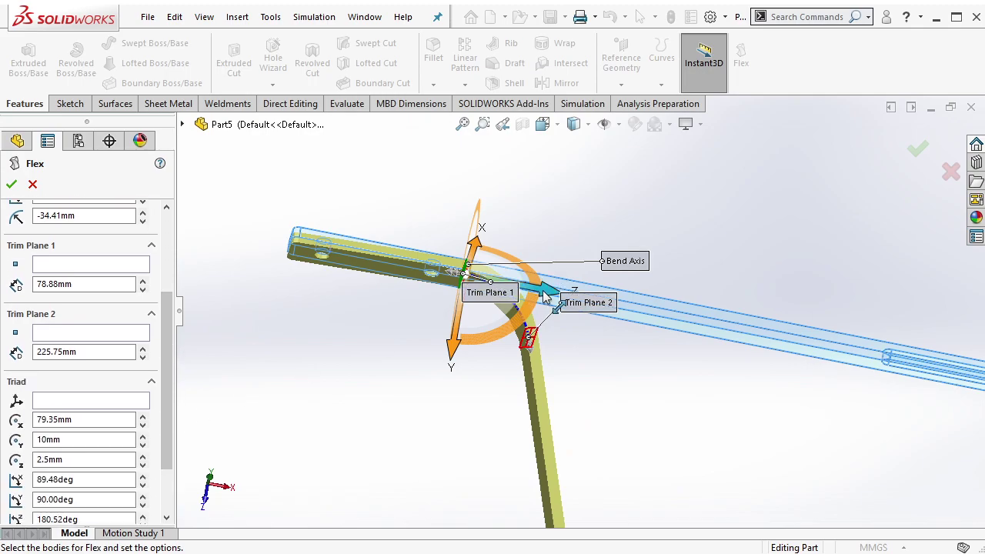
drag(544, 293, 465, 308)
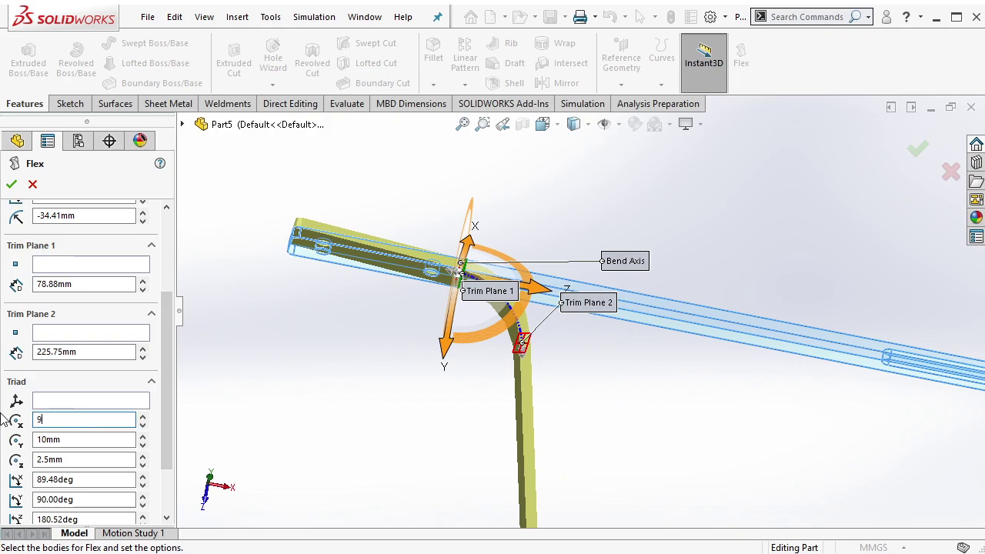
text(0)
key(Return)
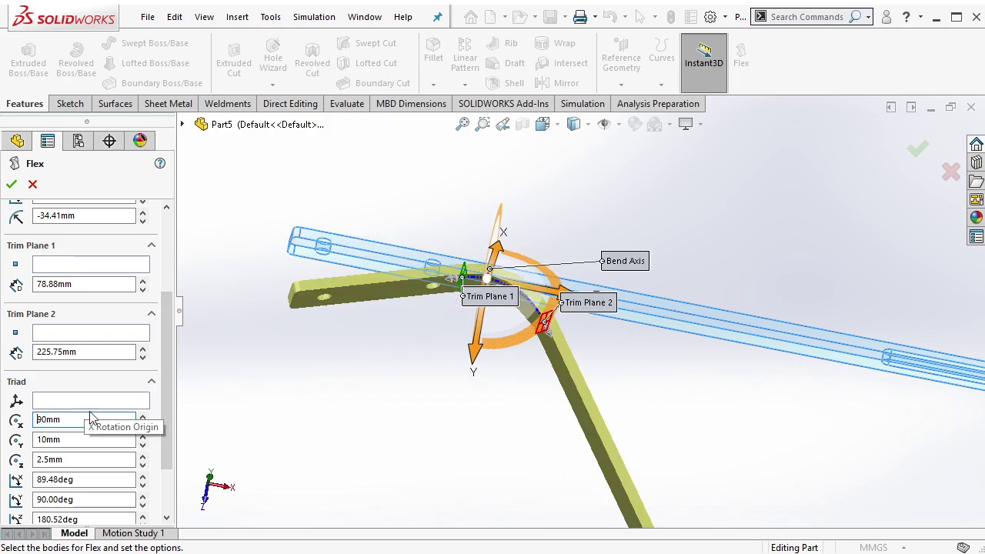
scroll(481, 269, down, 4)
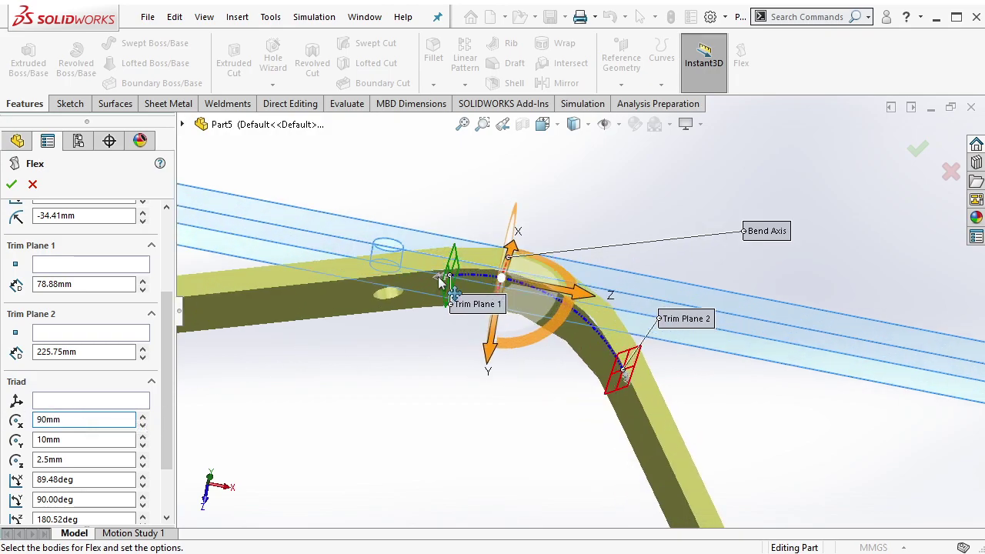
drag(440, 281, 465, 277)
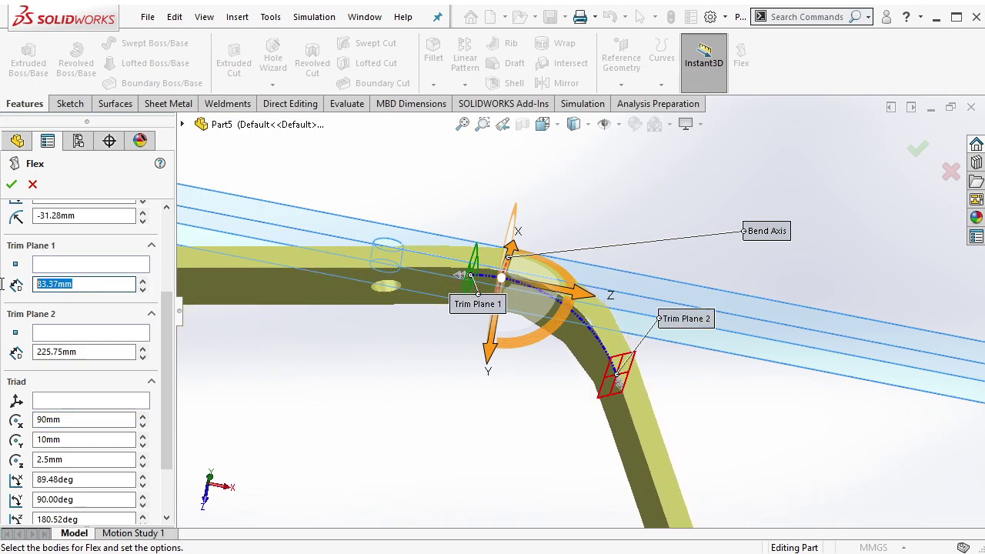
text(90)
key(Return)
- Rotate the Flex bend triad 90° about Y
mouse_move(613, 348)
middle_down()
mouse_move(618, 316)
mouse_move(572, 263)
middle_up()
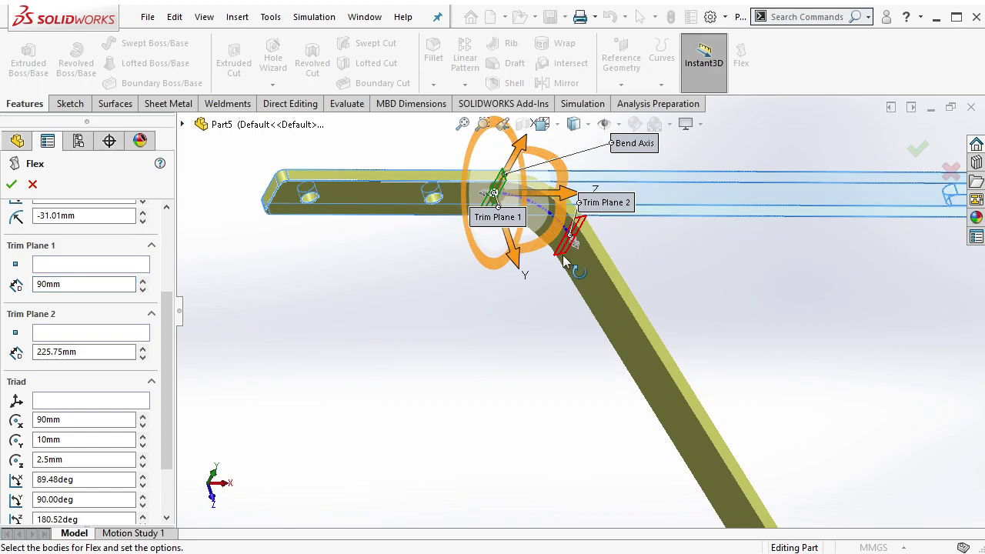
drag(565, 263, 548, 248)
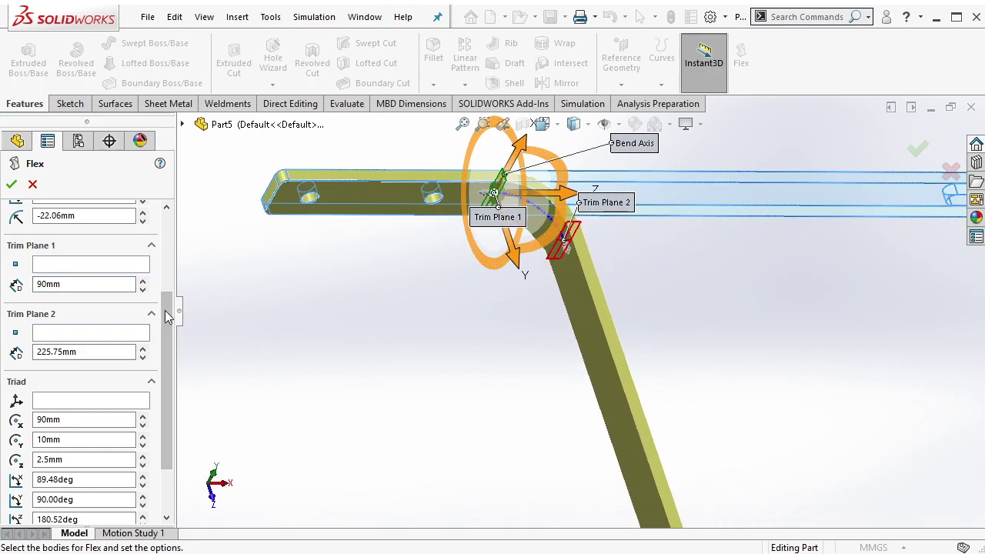
scroll(167, 316, up, 2)
scroll(168, 316, up, 2)
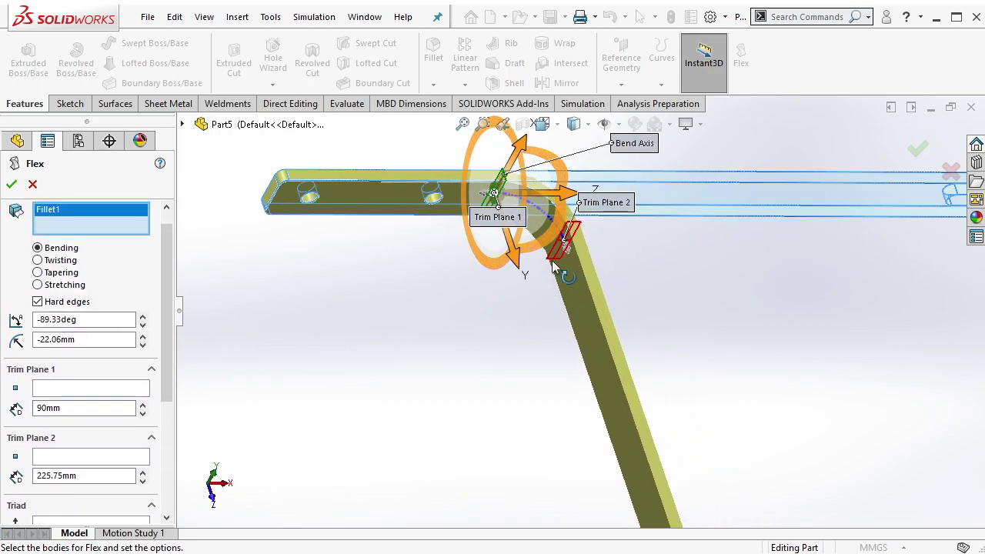
mouse_move(564, 271)
mouse_down()
mouse_move(534, 267)
mouse_move(544, 271)
mouse_up()
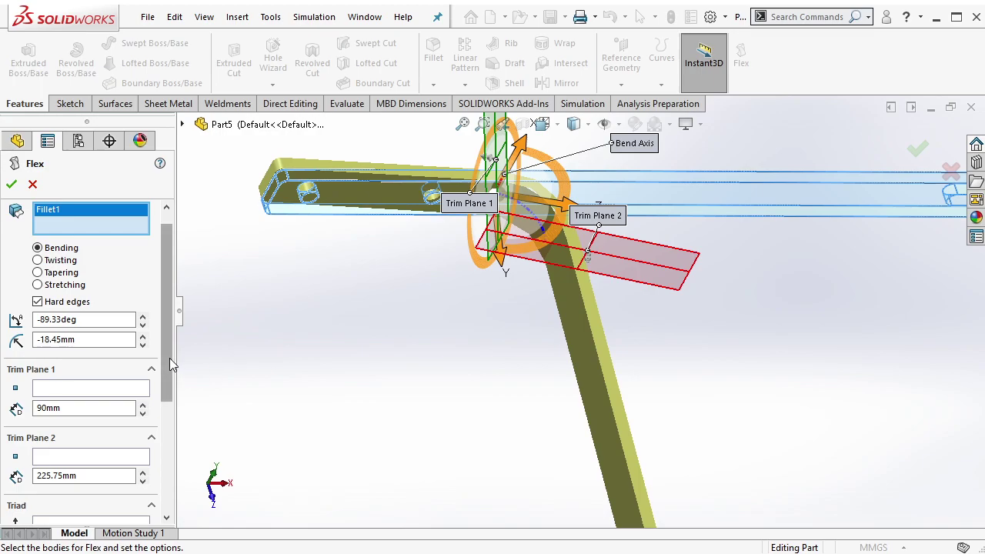
scroll(158, 431, down, 5)
double_click(77, 423)
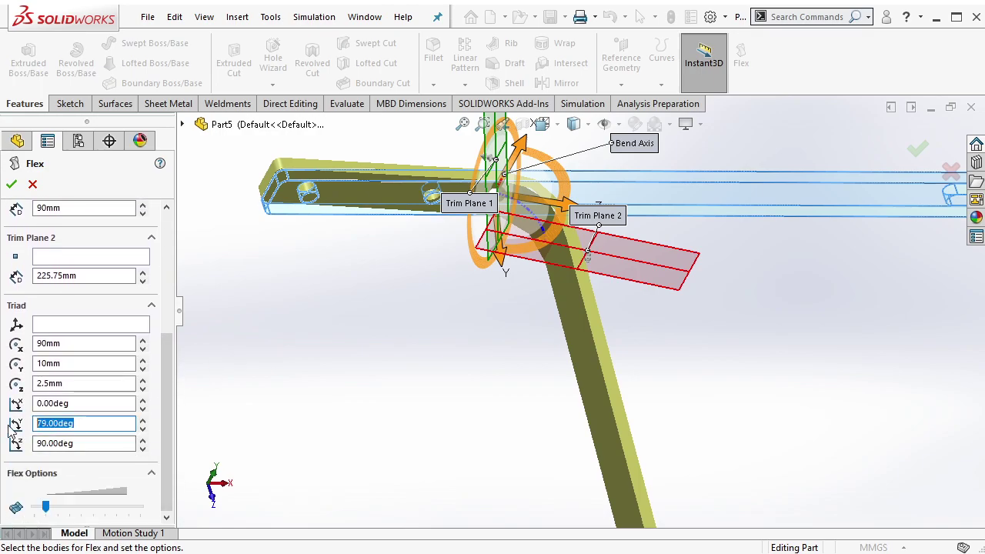
text(0)
key(Return)
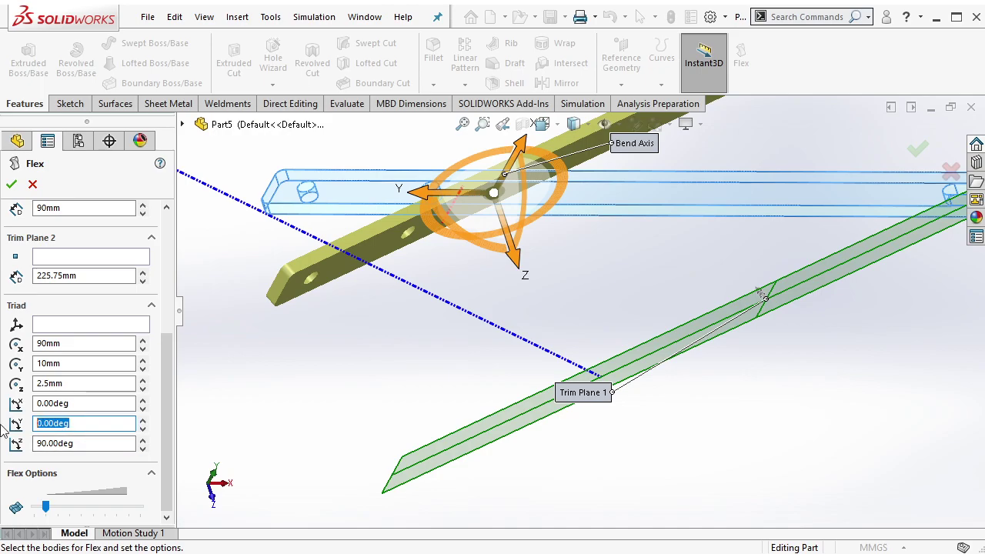
text(0)
key(Return)
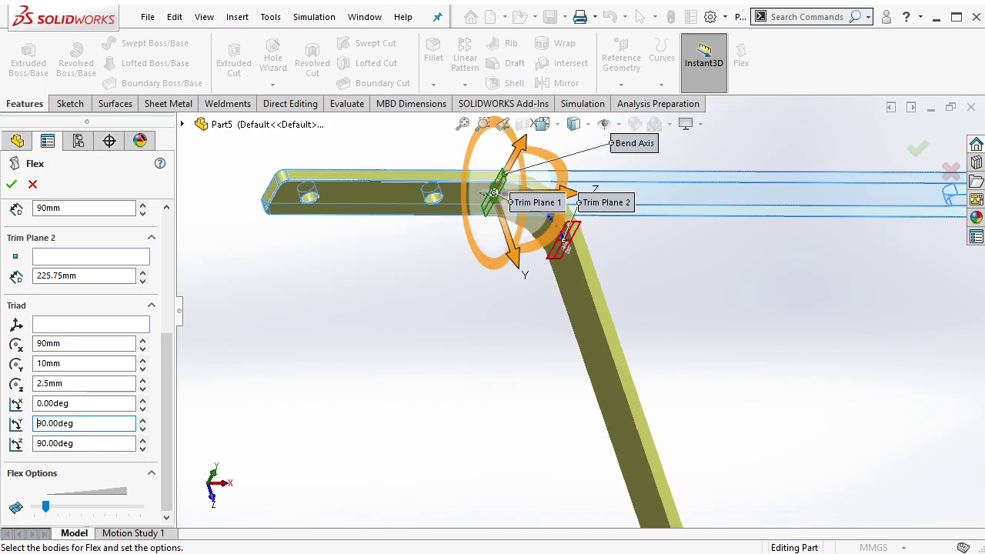
- Set the bend angle to -90° so the slotted leg bends down
scroll(551, 276, down, 2)
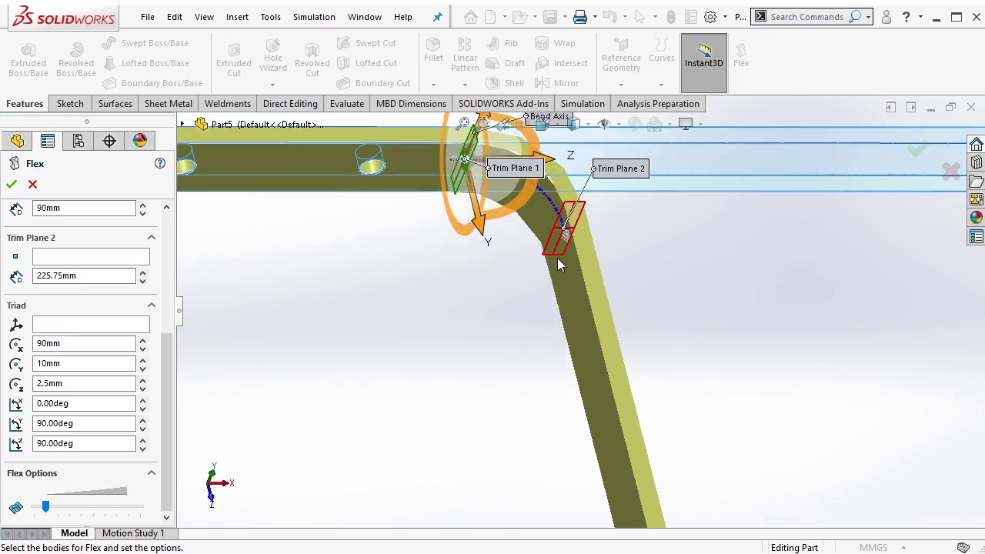
drag(543, 258, 545, 258)
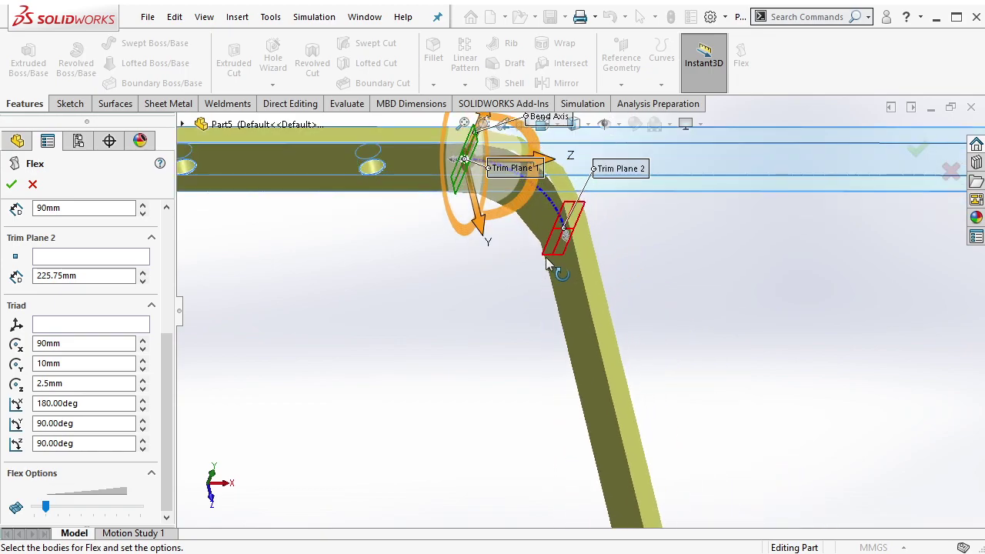
scroll(159, 350, up, 5)
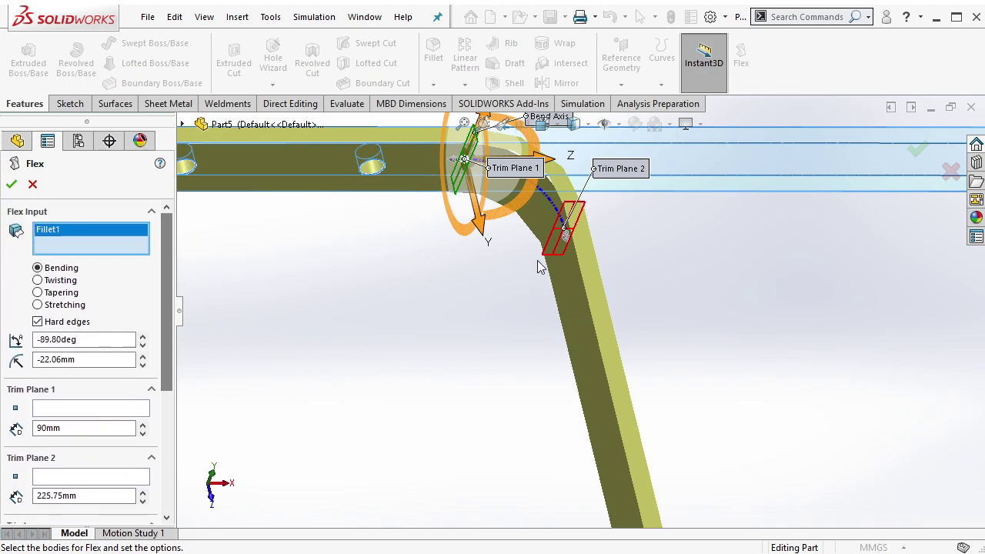
drag(545, 255, 556, 255)
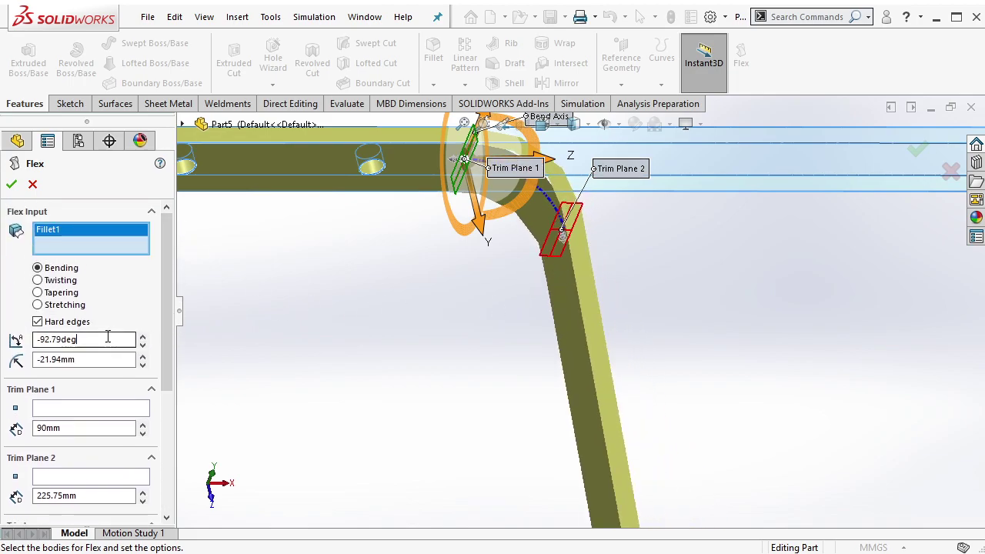
text(0)
key(Return)
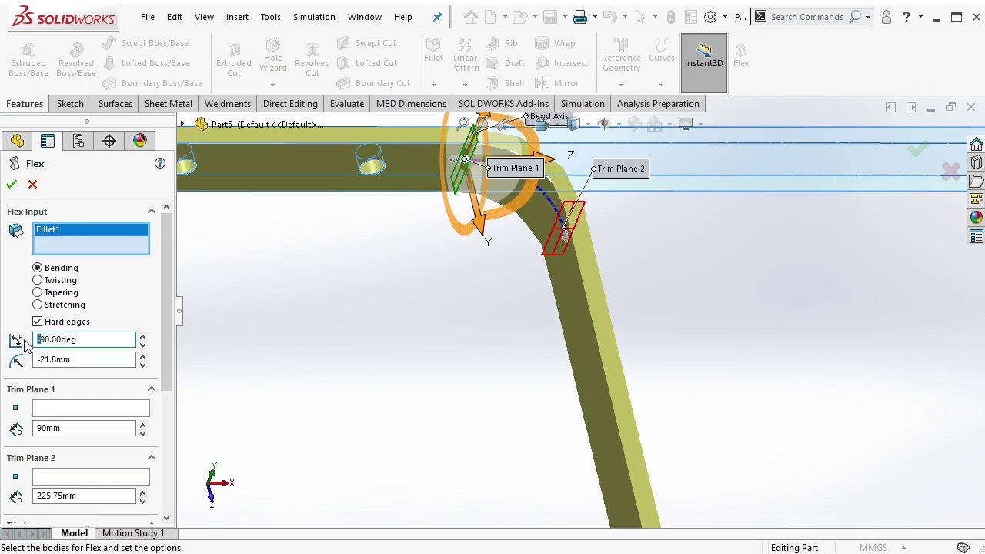
key(Delete)
key(Return)
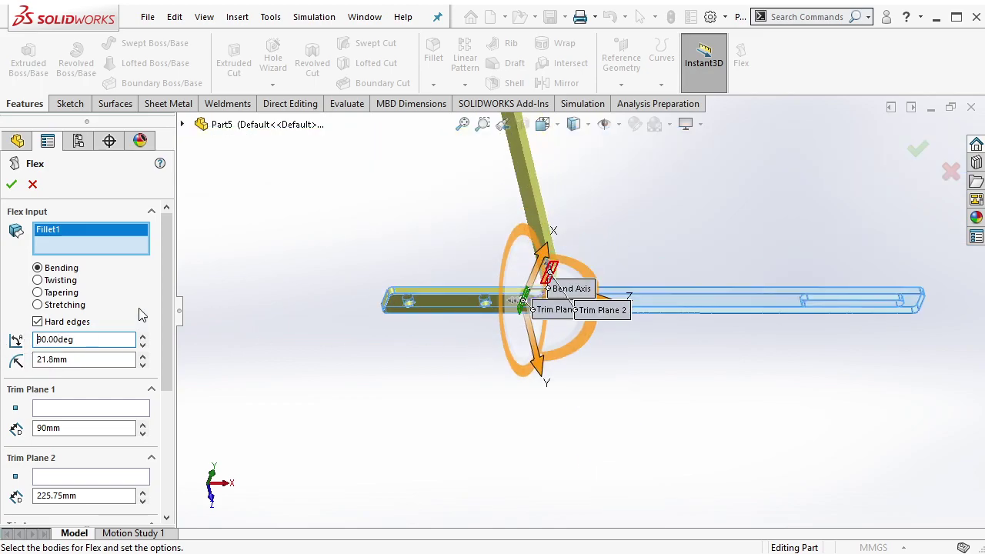
text(-)
key(Return)
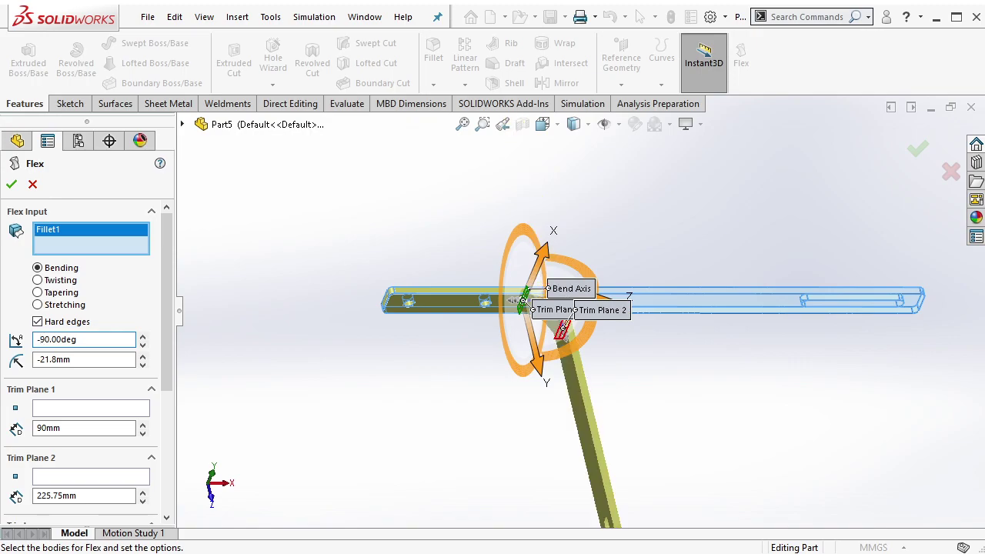
- Set Trim Plane 2 offset to 220mm and accept Flex1
scroll(561, 337, down, 2)
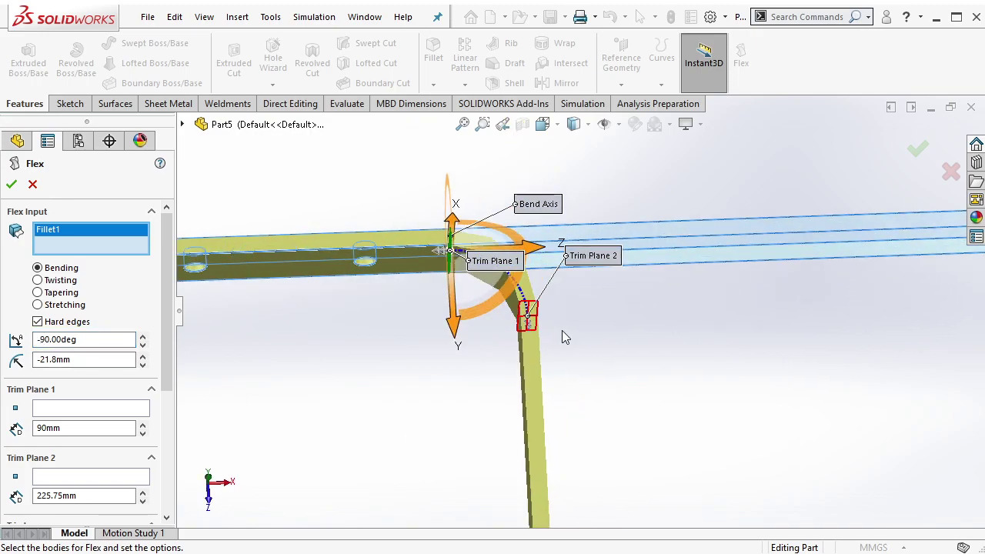
scroll(168, 380, down, 3)
drag(115, 410, 3, 408)
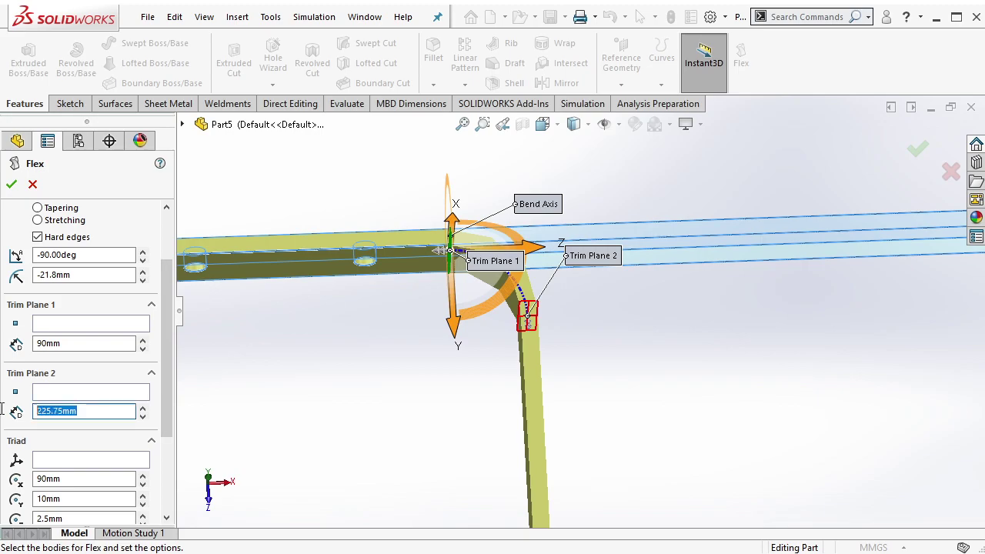
text(220)
key(Return)
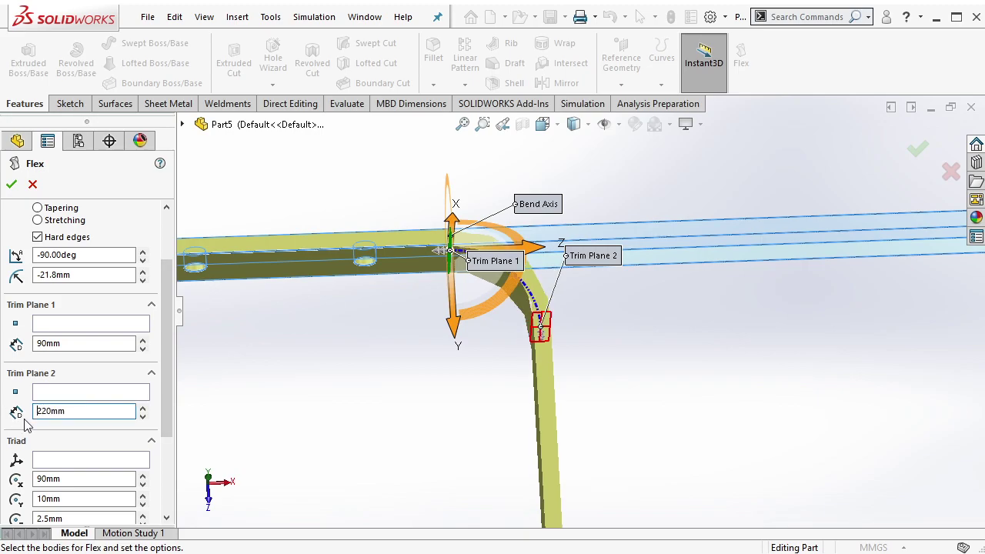
click(142, 419)
click(143, 420)
click(143, 409)
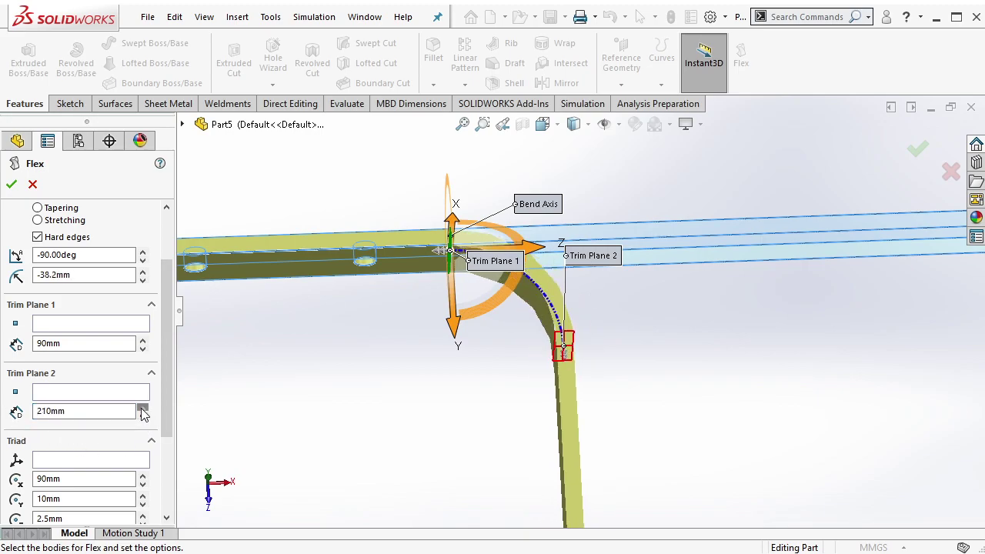
click(142, 410)
click(143, 416)
click(143, 417)
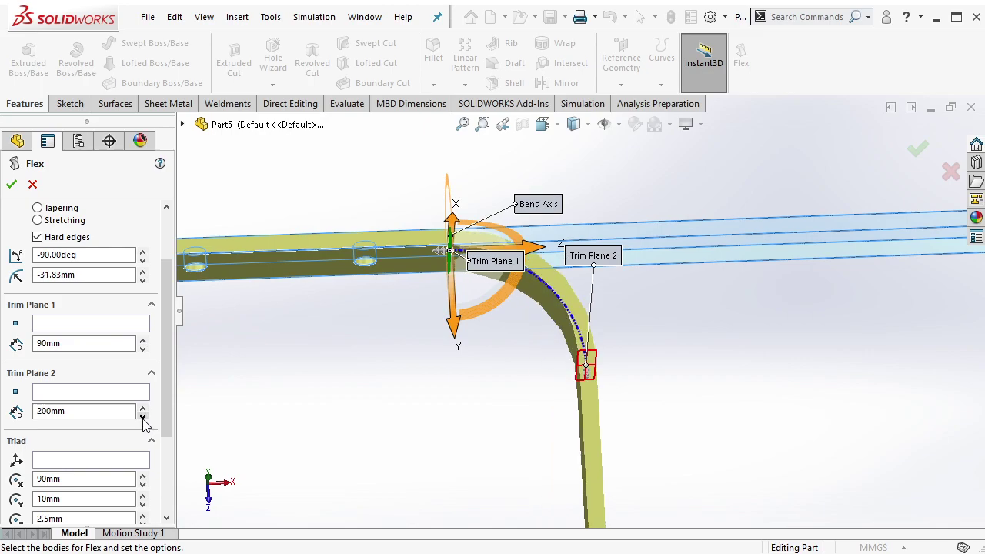
click(142, 407)
click(142, 407)
mouse_move(623, 436)
middle_down()
mouse_move(677, 354)
mouse_move(644, 312)
middle_up()
click(917, 150)
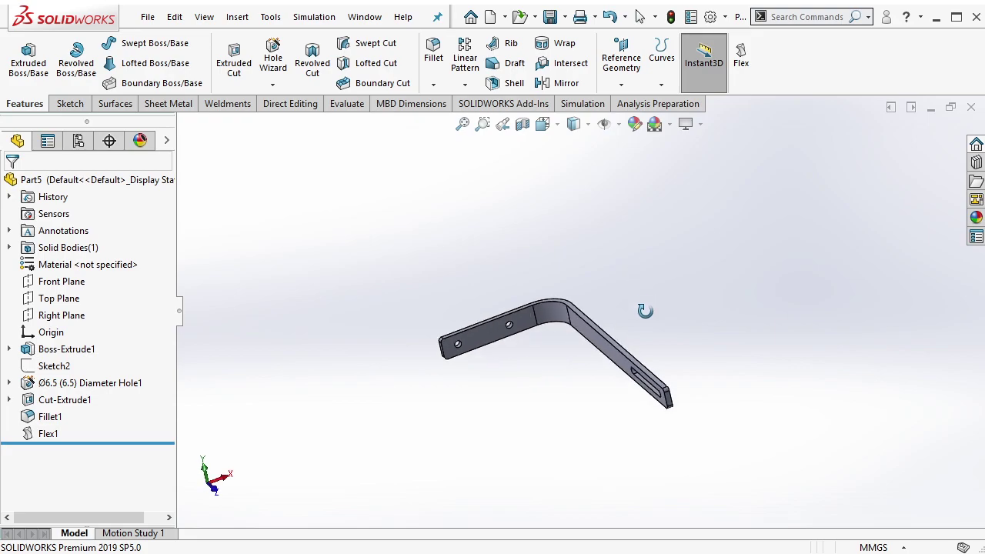
- Start a second Flex on the bent bracket with zero triad rotation
middle_drag(633, 351, 648, 349)
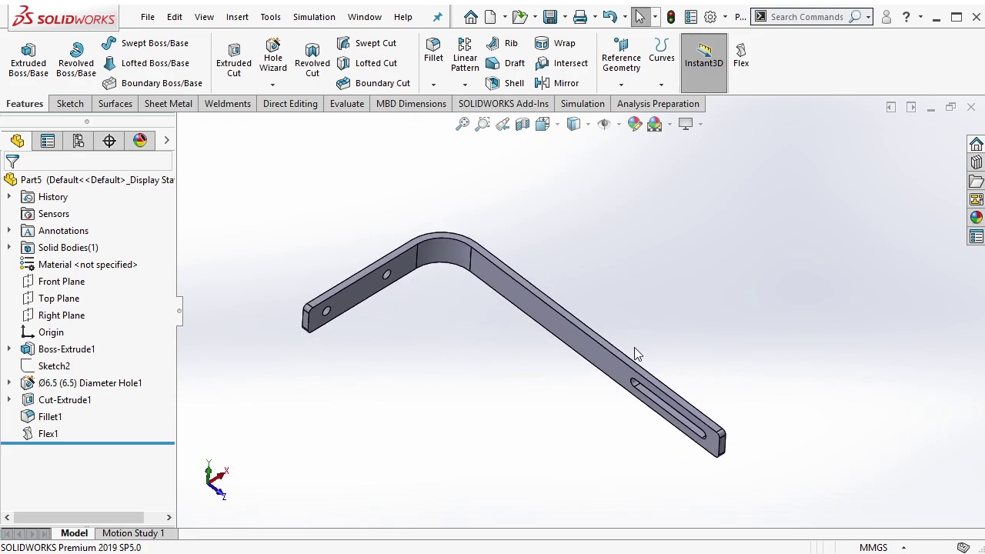
click(741, 56)
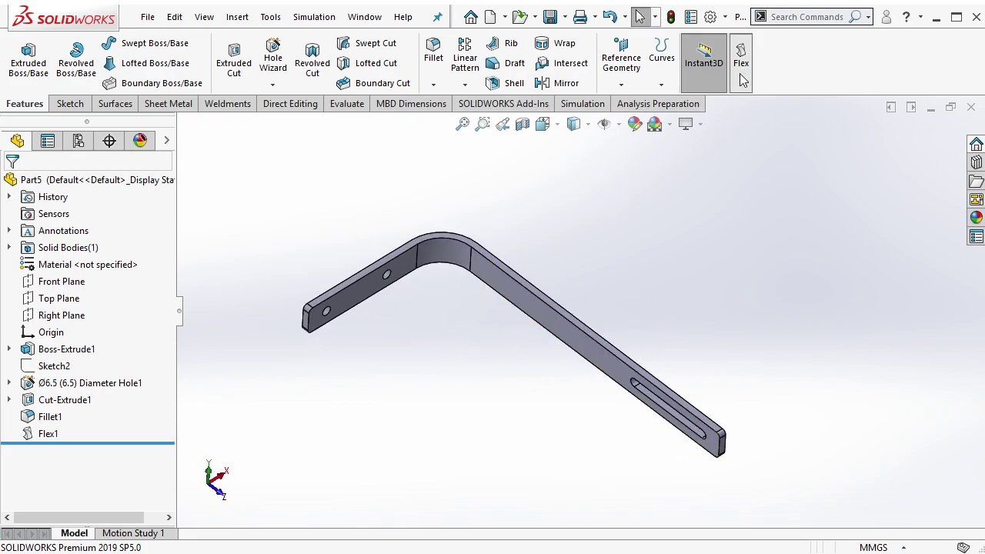
click(600, 328)
middle_drag(647, 351, 583, 399)
drag(572, 297, 431, 326)
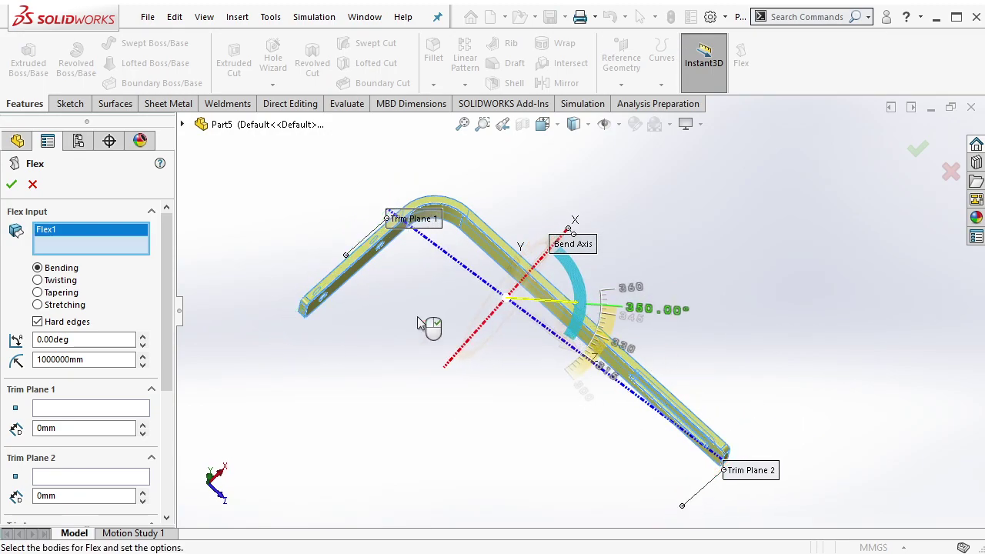
drag(169, 350, 170, 480)
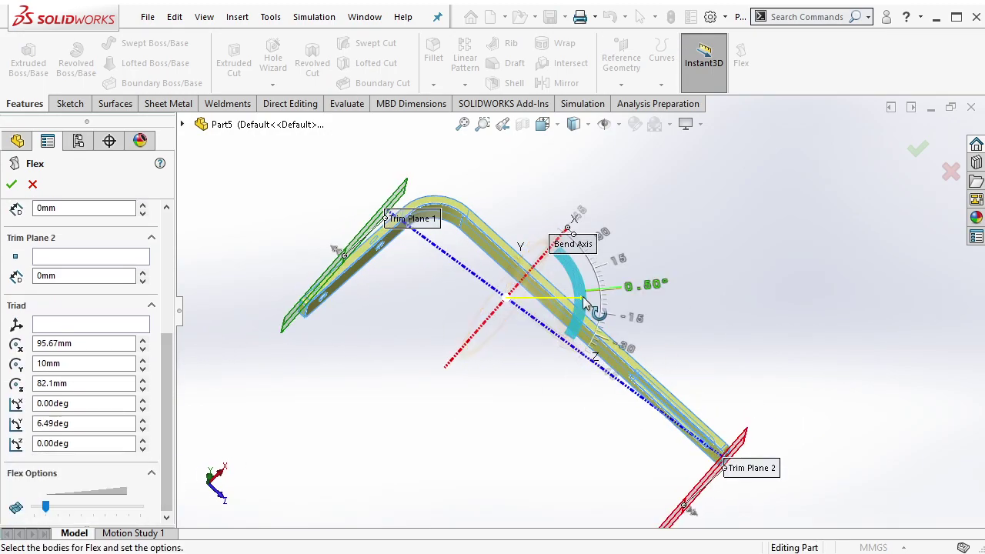
drag(73, 423, 2, 421)
text(0)
key(Return)
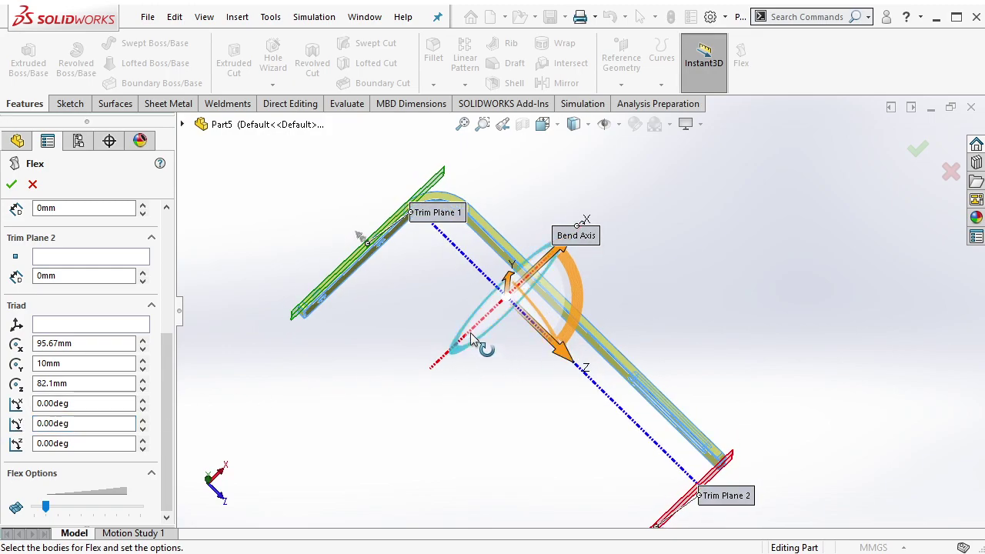
- Move the trim planes along the bar and set the triad Z position to 120mm
drag(360, 236, 407, 283)
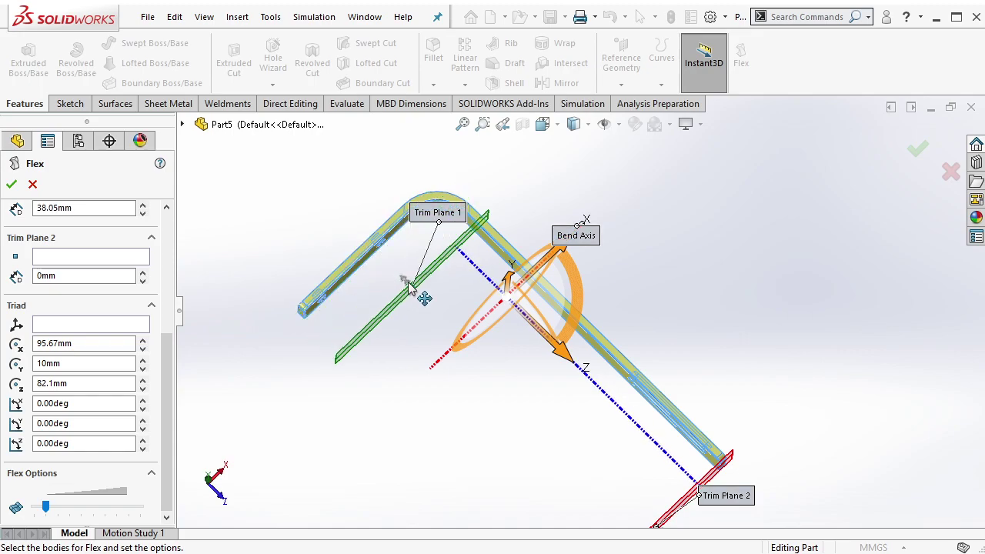
drag(651, 508, 560, 423)
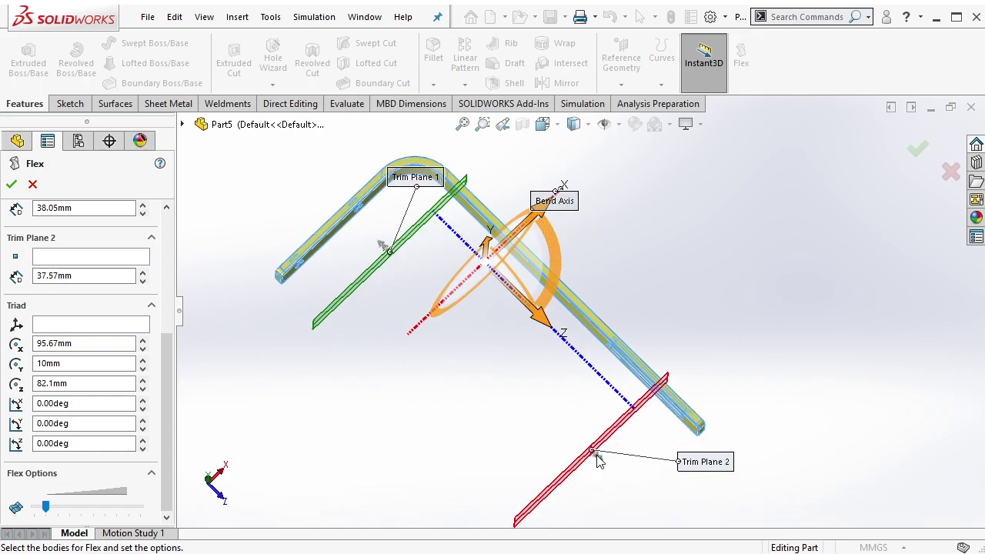
drag(390, 250, 416, 286)
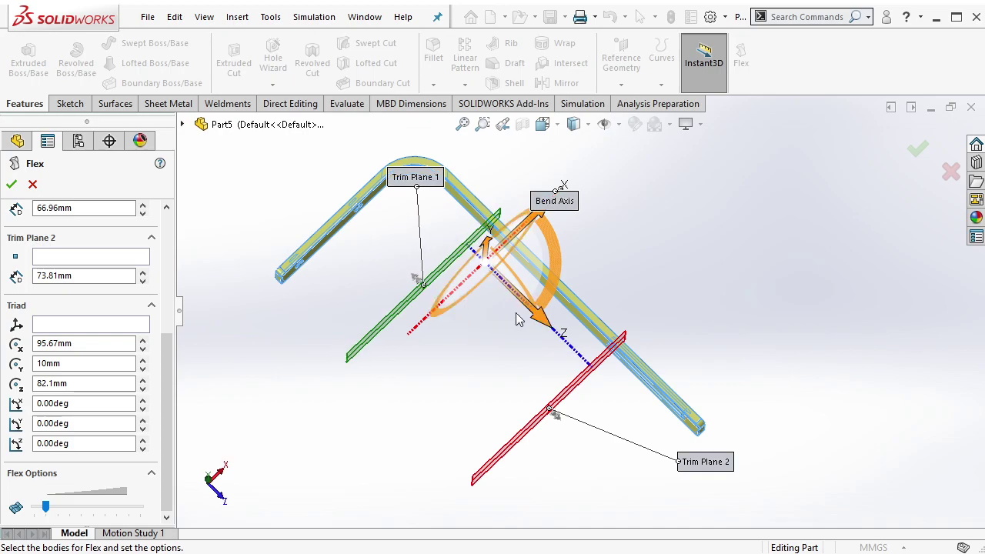
drag(543, 317, 586, 358)
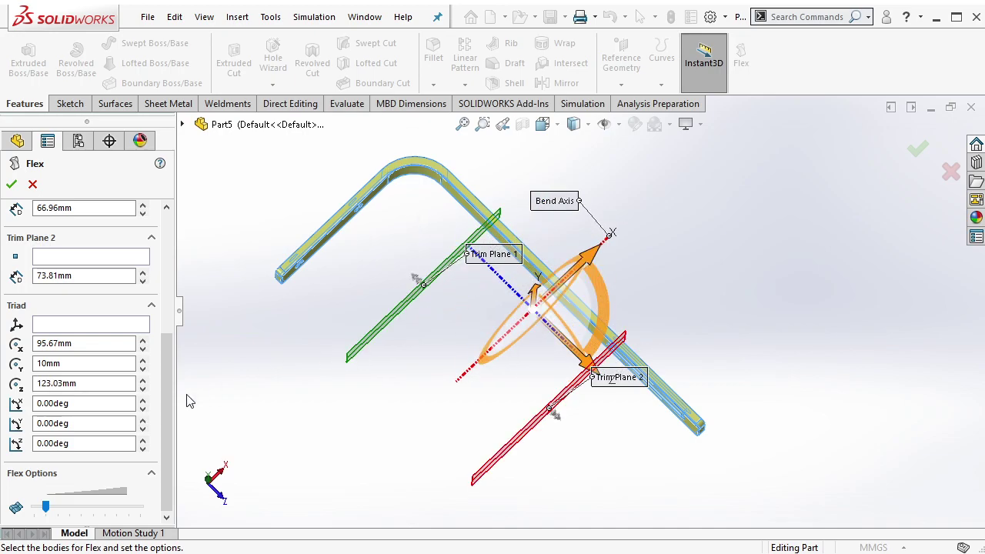
drag(133, 383, 36, 383)
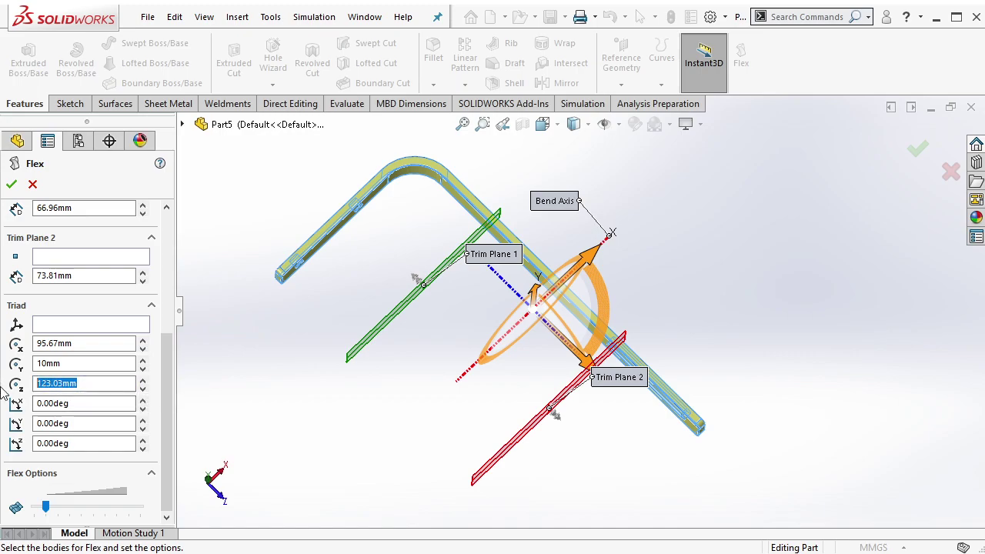
text(120)
key(Return)
- Set Trim Plane 1 to 120mm and slide Trim Plane 2 to 90.62mm
middle_drag(523, 338, 442, 306)
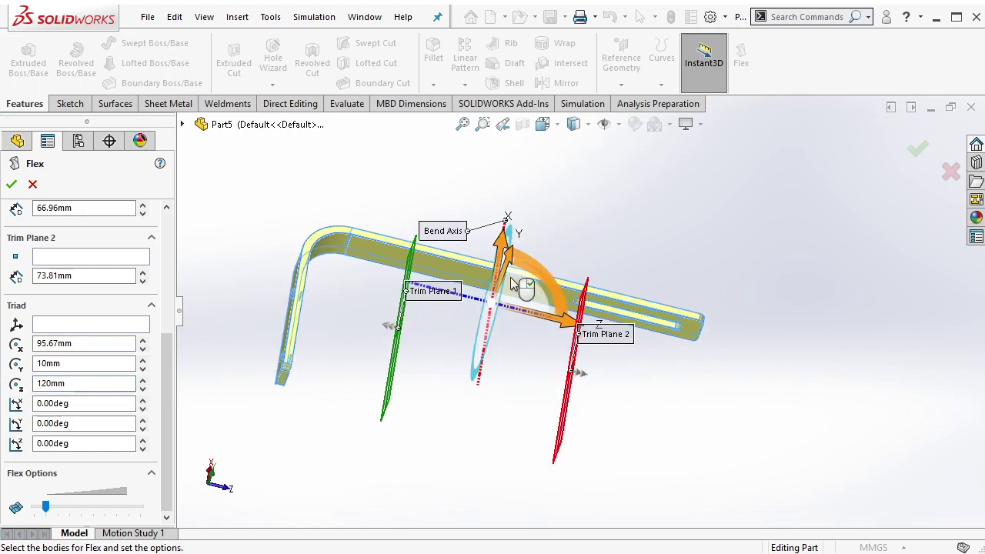
drag(382, 340, 390, 341)
text(12)
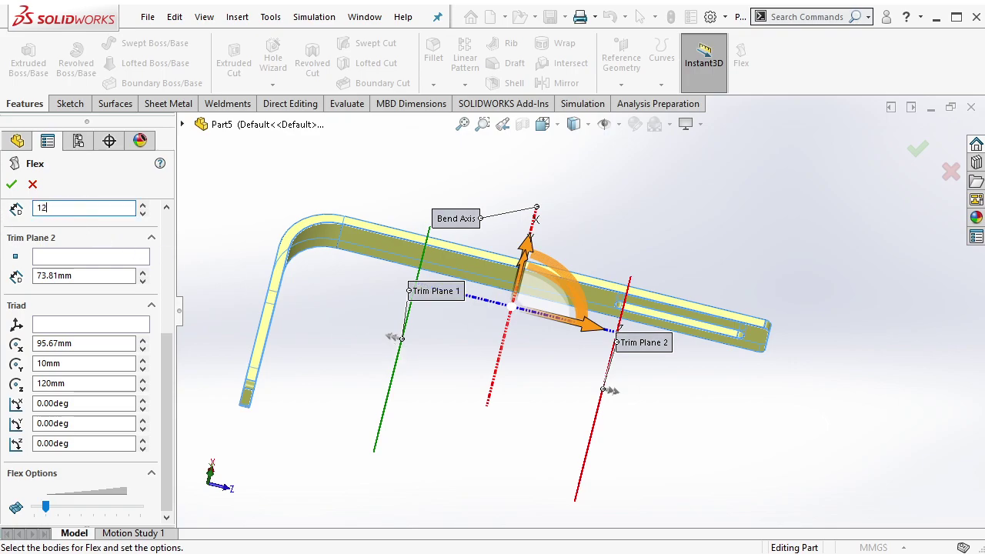
text(0)
key(Return)
drag(619, 390, 582, 388)
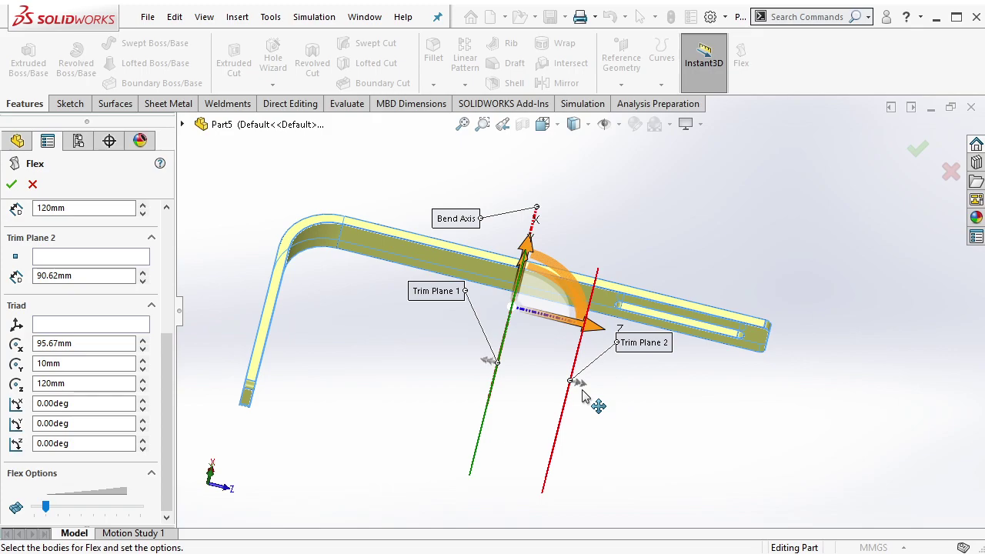
mouse_move(582, 396)
middle_down()
mouse_move(692, 376)
mouse_move(608, 410)
middle_up()
- Rotate the second Flex's triad to 270° about Z to redirect the slotted-end bend
mouse_move(558, 433)
mouse_down()
mouse_move(586, 420)
mouse_move(537, 413)
mouse_up()
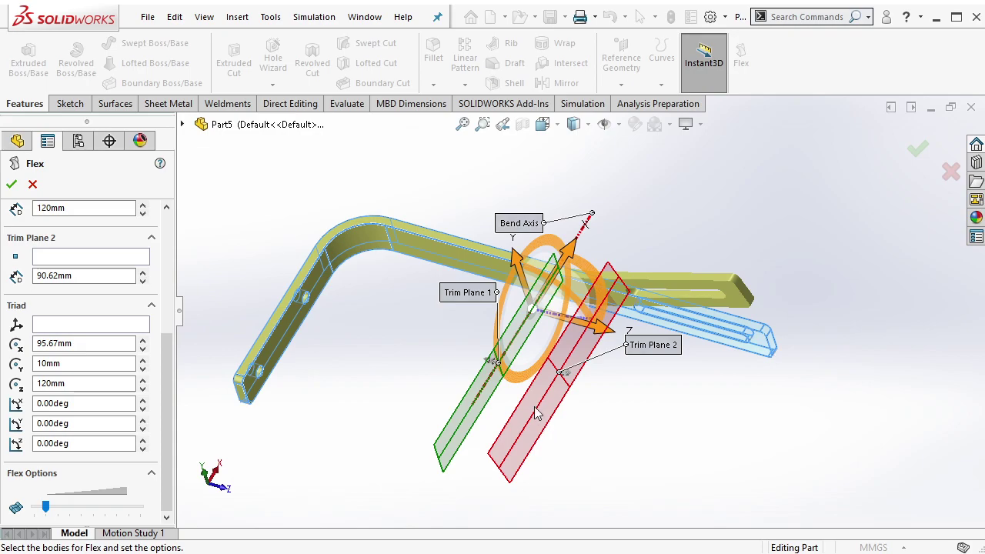
scroll(172, 355, up, 1)
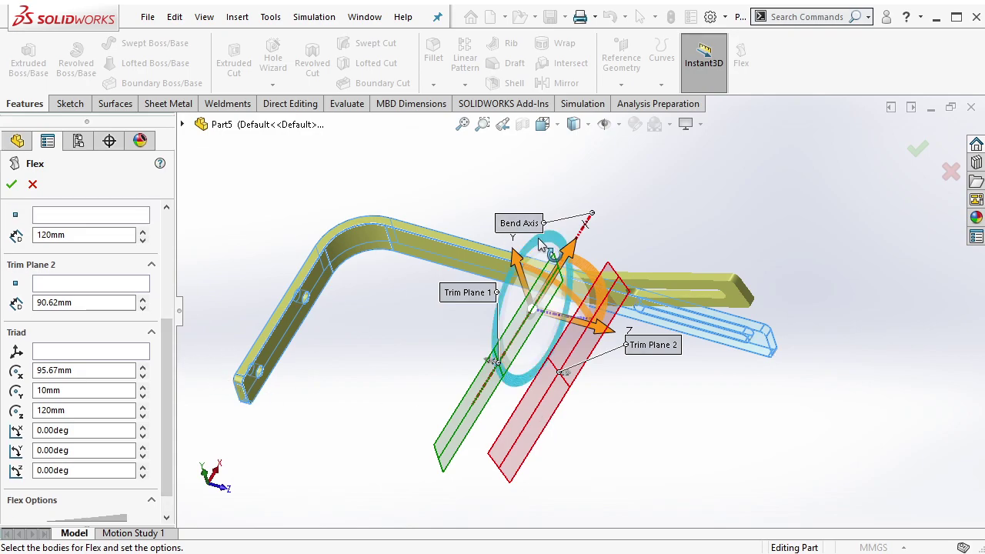
mouse_move(540, 245)
mouse_down()
mouse_move(583, 251)
mouse_move(597, 279)
mouse_move(592, 291)
mouse_up()
double_click(131, 469)
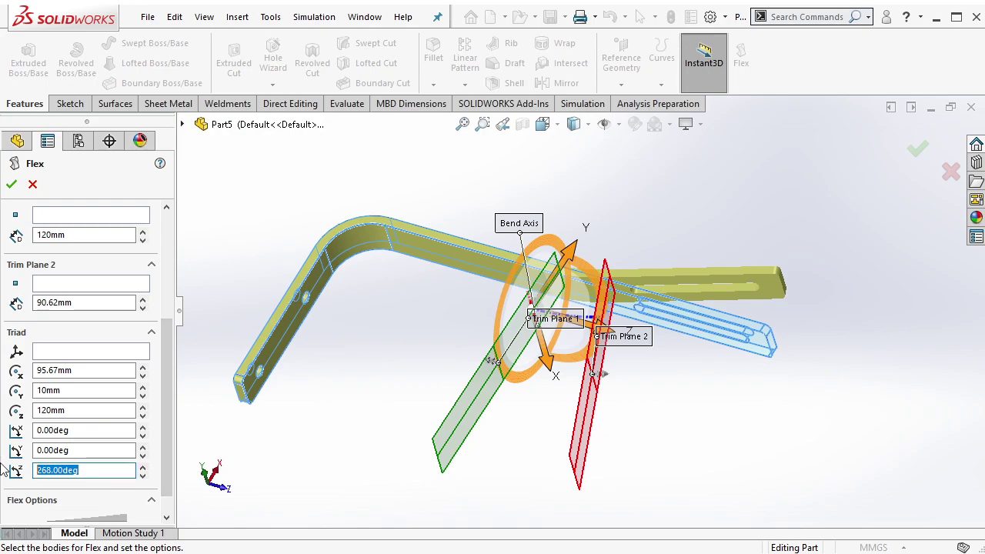
text(0)
key(Return)
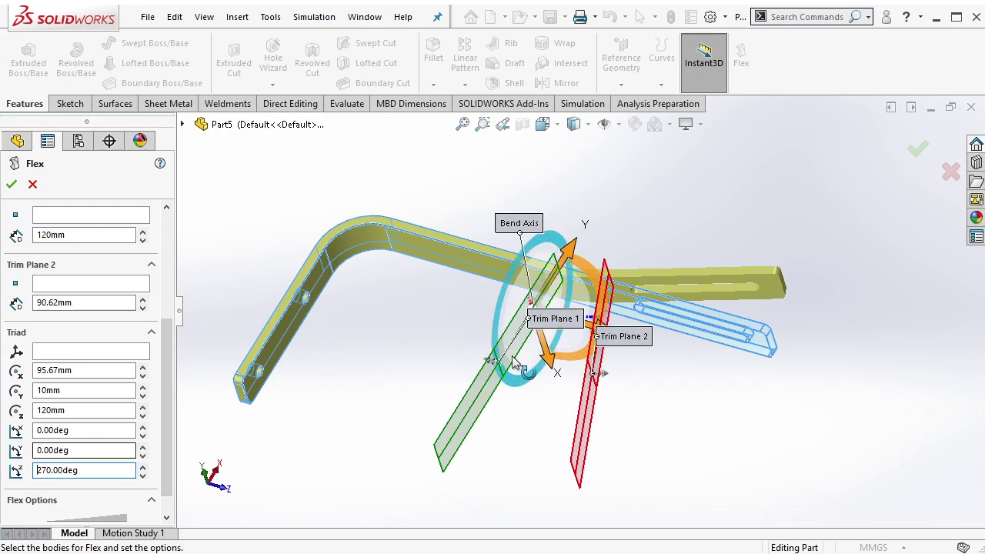
mouse_move(523, 215)
middle_down()
mouse_move(436, 227)
mouse_move(424, 200)
mouse_move(457, 334)
mouse_move(514, 440)
middle_up()
mouse_move(528, 479)
mouse_down()
mouse_move(582, 479)
mouse_move(509, 482)
mouse_up()
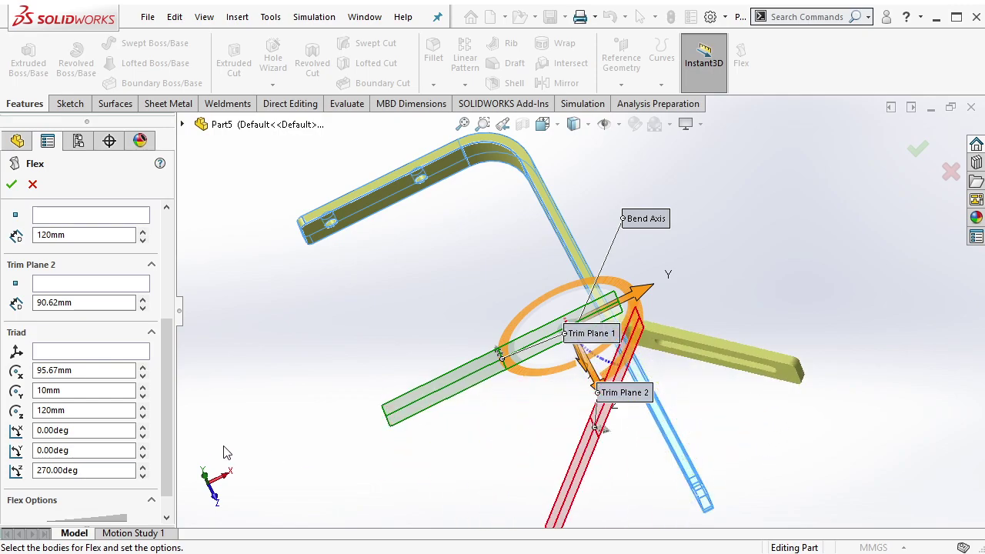
- Set the second Flex's bend angle to -45°
scroll(164, 394, up, 5)
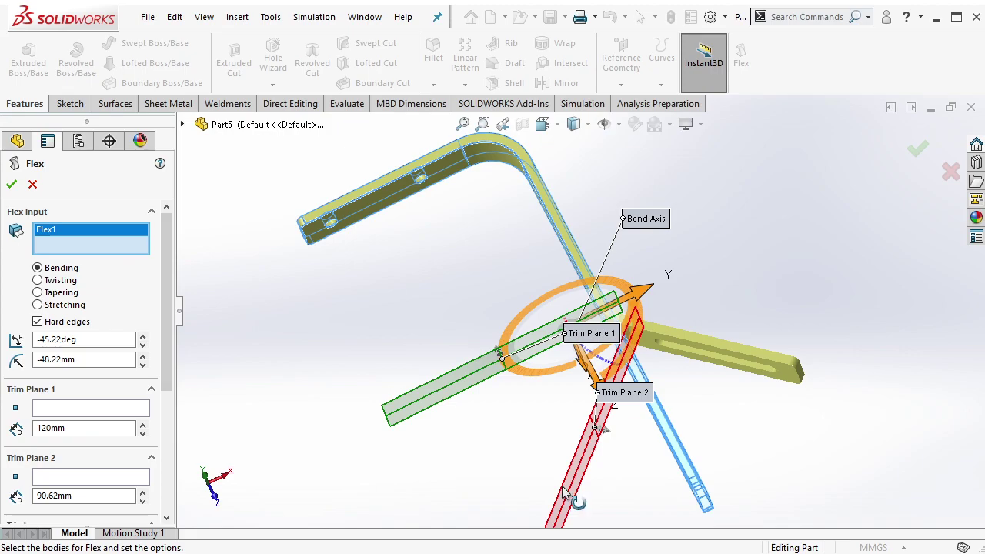
drag(567, 496, 575, 500)
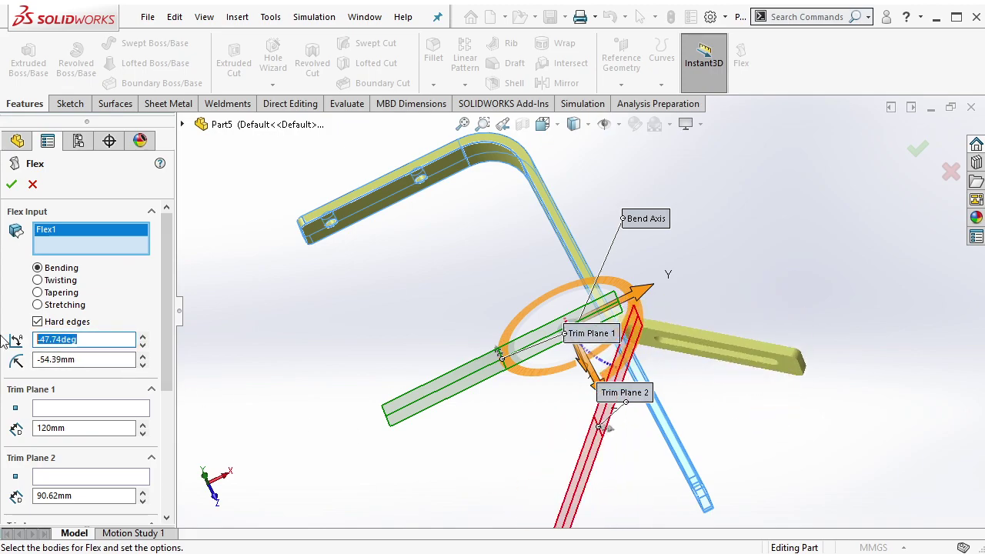
text(5)
key(Return)
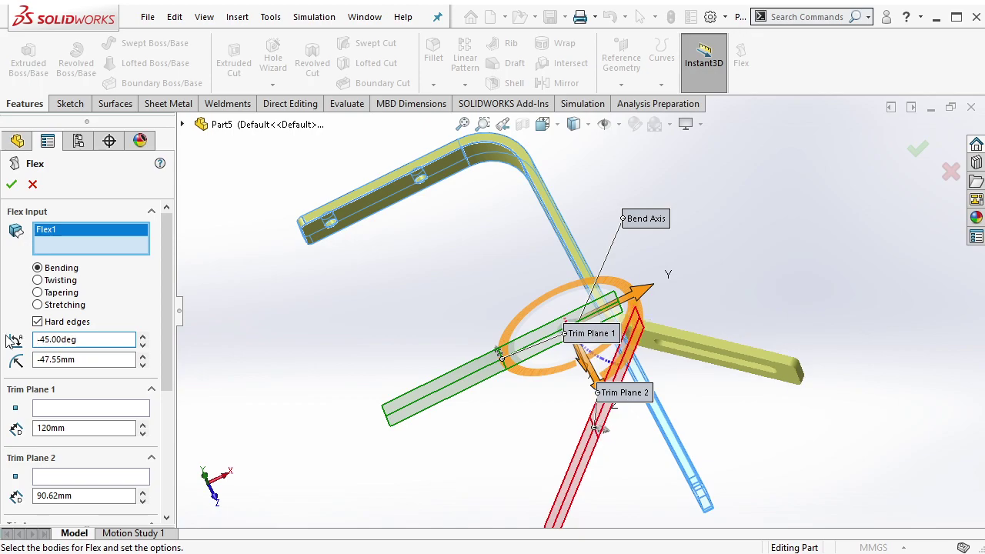
mouse_move(565, 331)
middle_down()
mouse_move(572, 175)
mouse_move(487, 226)
middle_up()
- Set Trim Plane 2 to 100mm and accept Flex2
scroll(164, 351, down, 1)
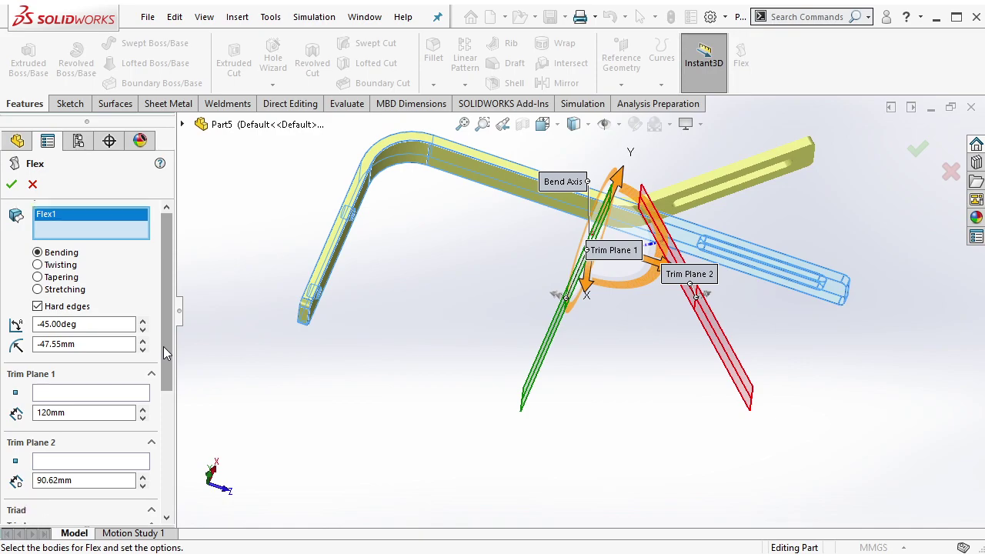
scroll(164, 351, down, 3)
drag(131, 384, 3, 384)
text(100)
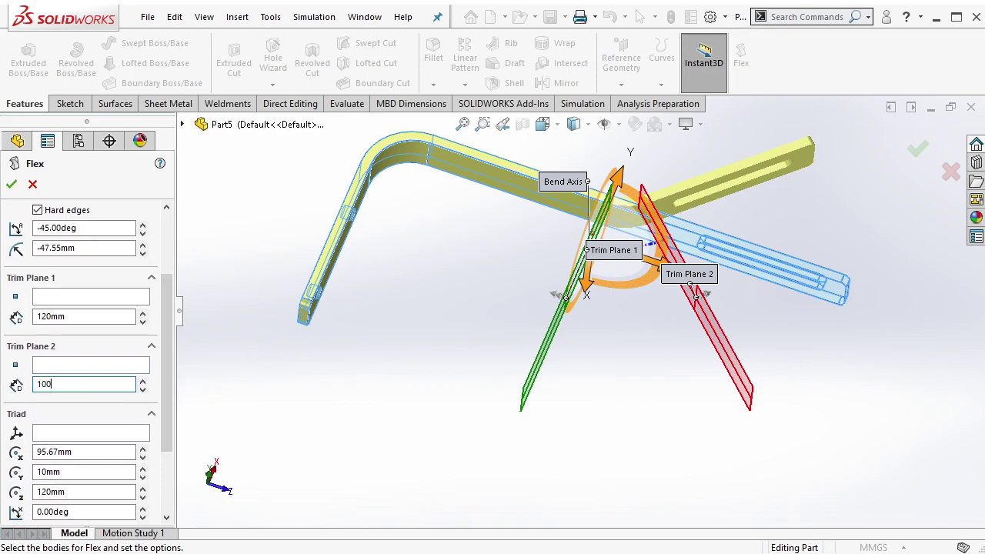
key(Return)
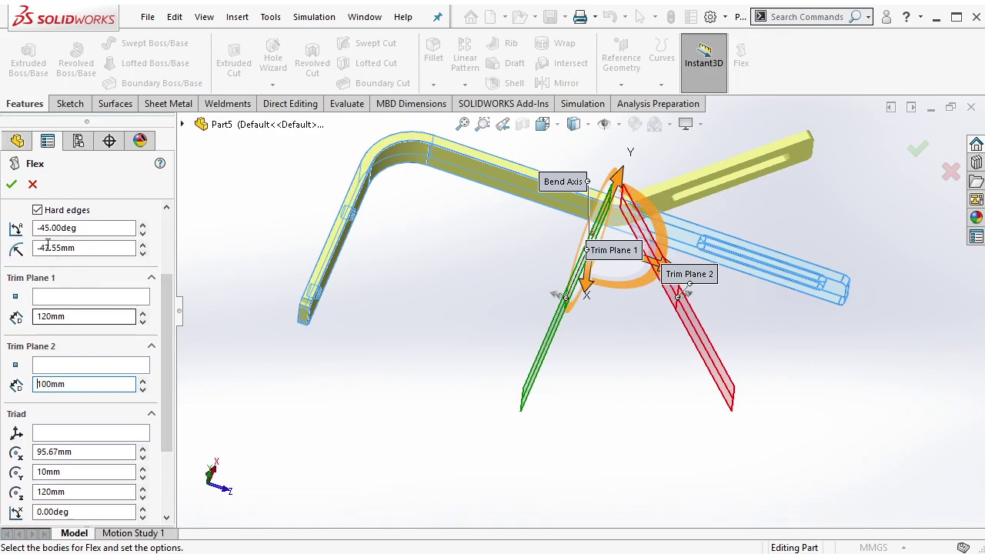
click(11, 184)
mouse_move(560, 158)
middle_down()
mouse_move(572, 213)
mouse_move(561, 208)
middle_up()
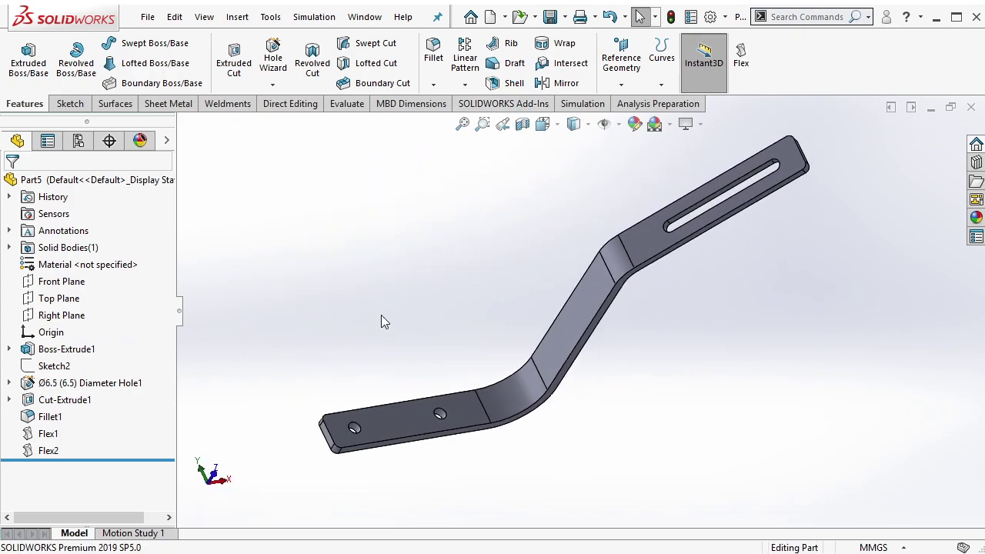
- Put Flex1 and Flex2 into a new feature-tree folder named flex
click(68, 435)
shift+click(50, 450)
right_click(54, 450)
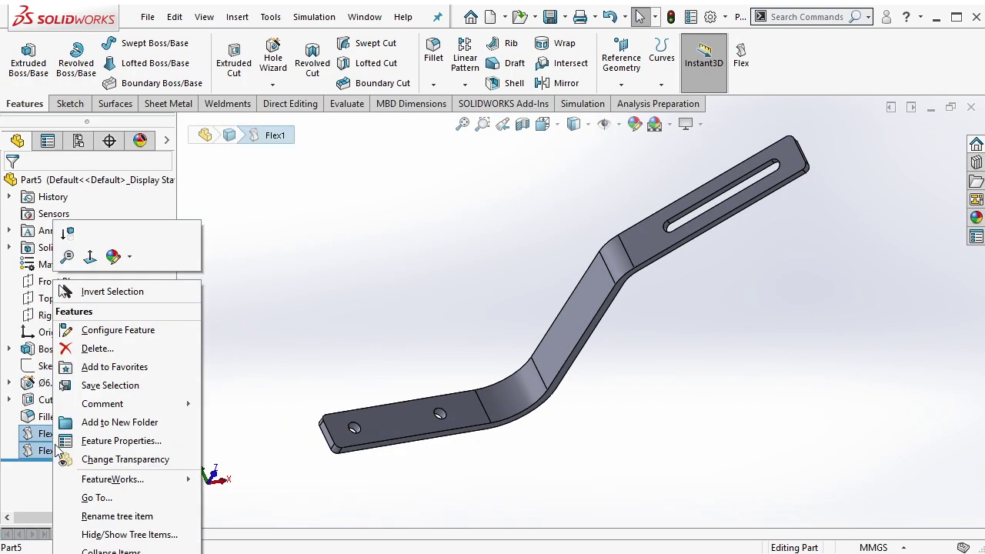
click(119, 422)
text(flex)
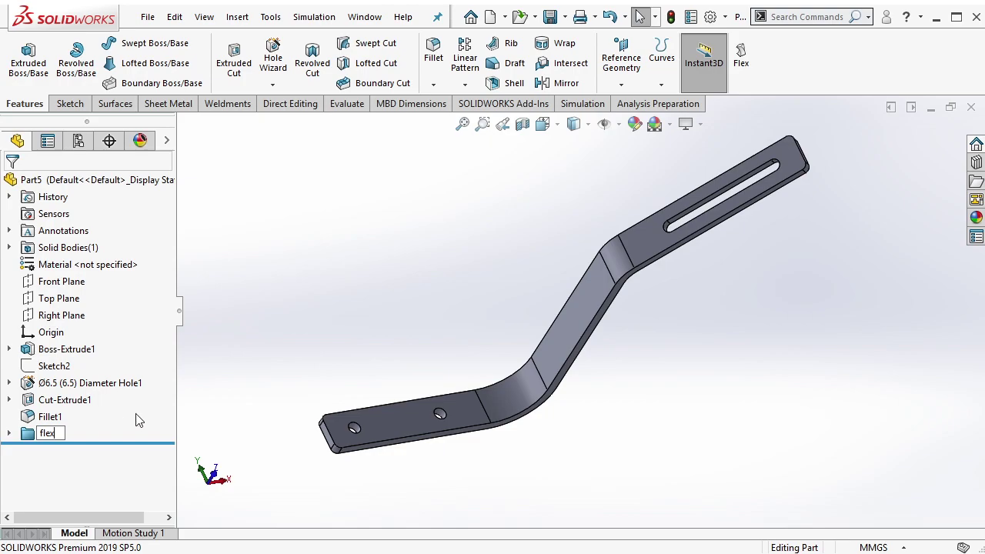
- Suppress then unsuppress the flex folder to confirm both bends toggle together
right_click(48, 441)
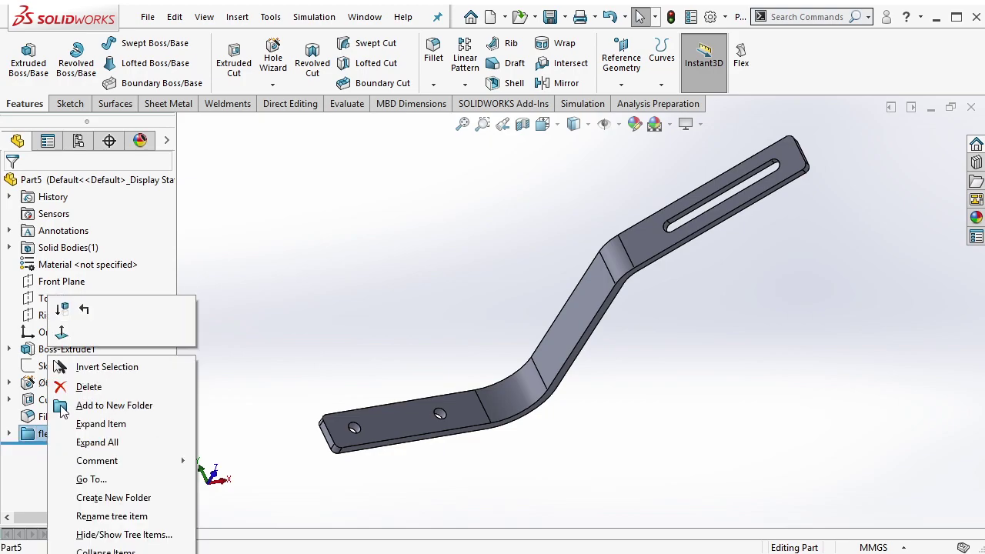
click(67, 316)
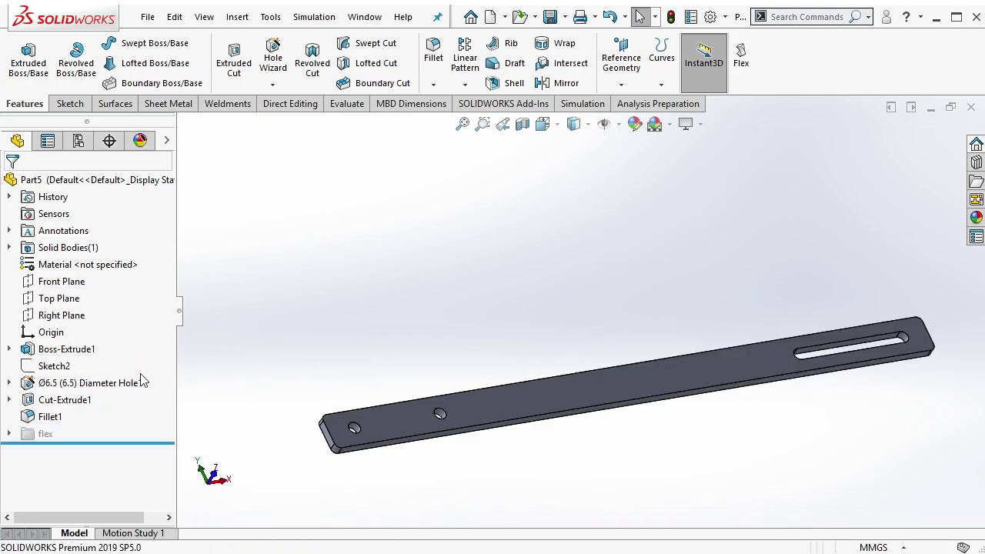
right_click(44, 436)
click(57, 313)
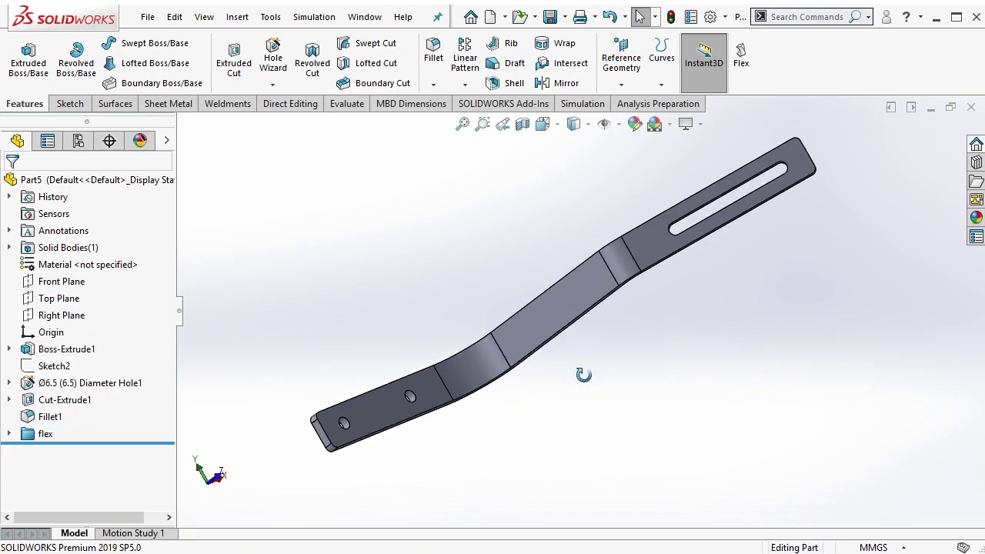
mouse_move(583, 375)
middle_down()
mouse_move(538, 300)
mouse_move(600, 214)
mouse_move(628, 224)
middle_up()
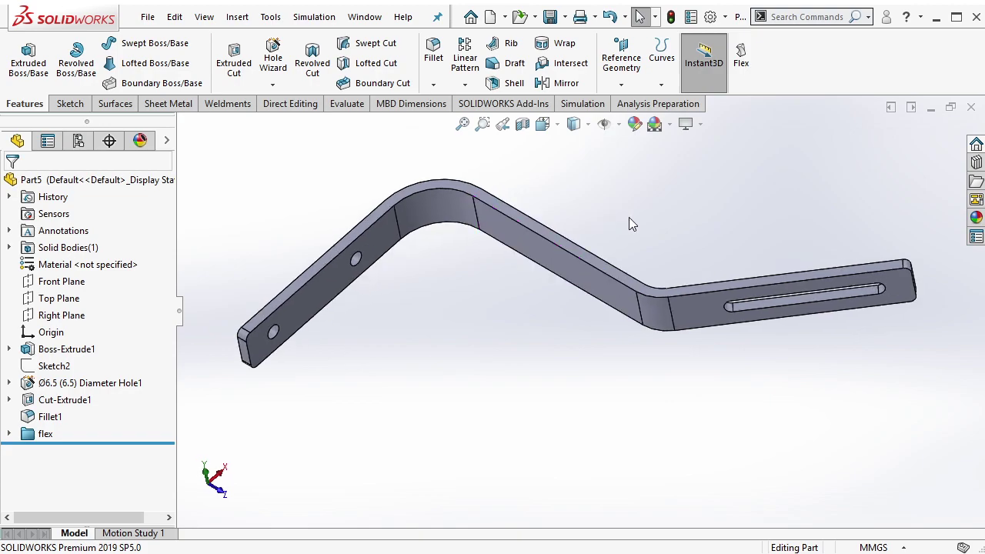